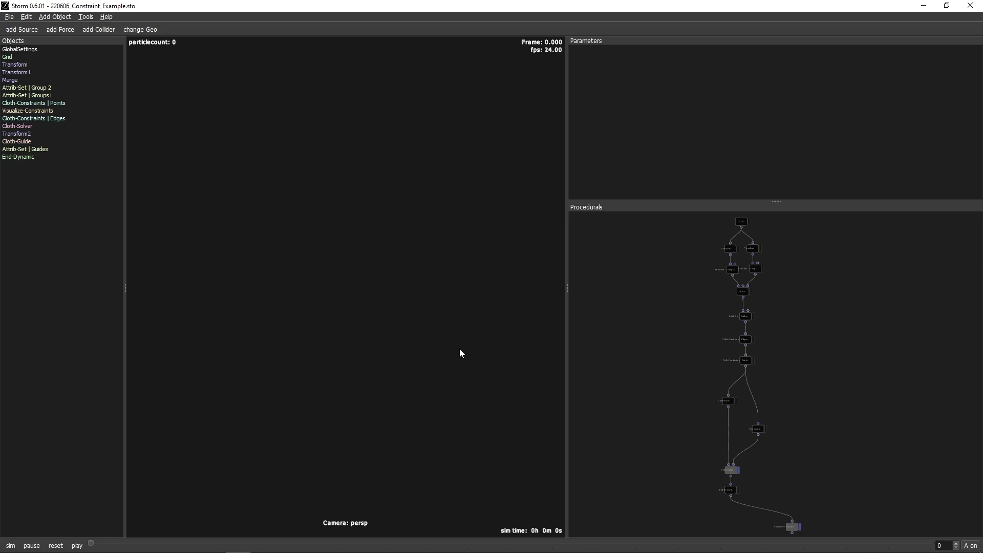
Step: Play the example cloth simulation, then start a new empty scene
{"action": "left_click", "coordinate": [10, 545]}
{"action": "left_click", "coordinate": [9, 17]}
{"action": "left_click", "coordinate": [11, 30]}
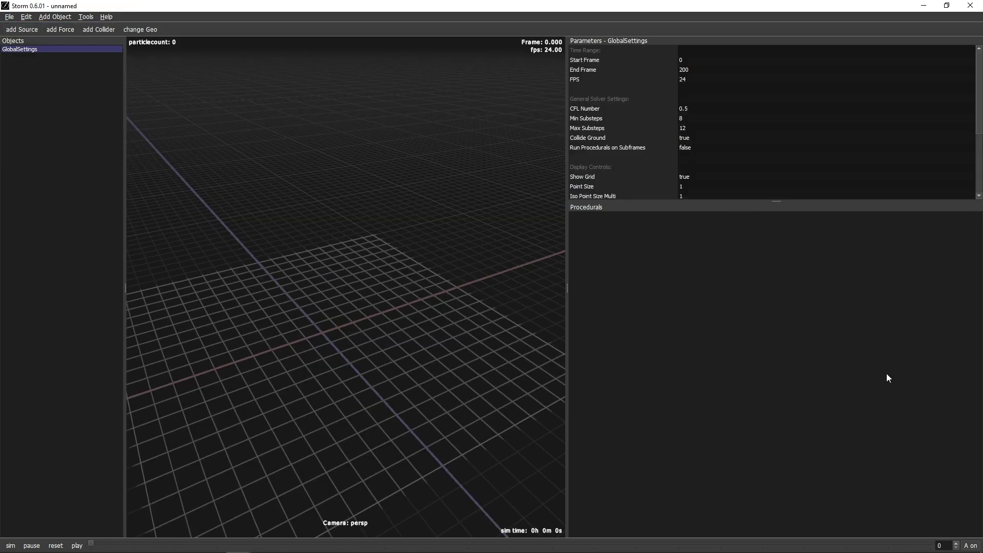
Step: Add a Grid node and show it in the viewport
{"action": "right_click", "coordinate": [732, 294]}
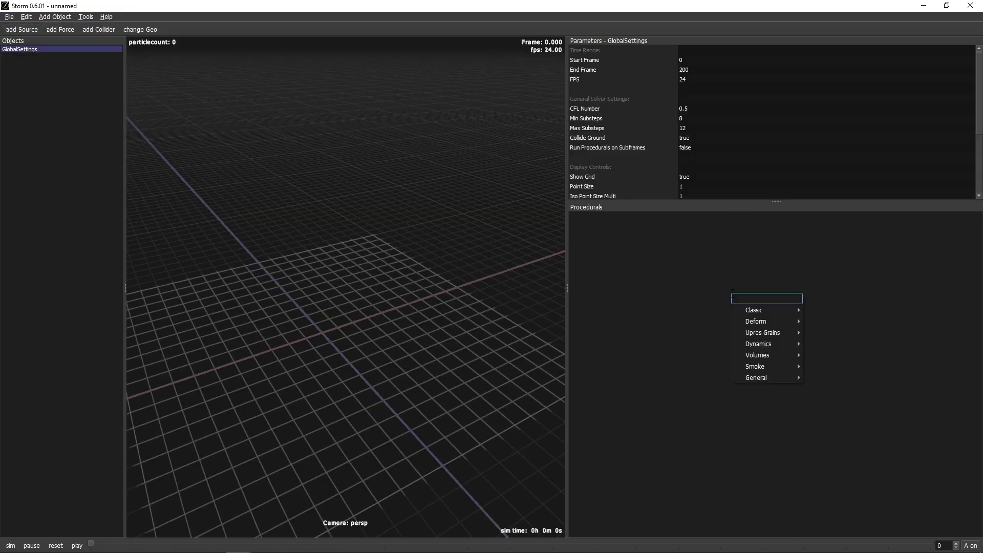
{"action": "type", "text": "grid"}
{"action": "key", "text": "Return"}
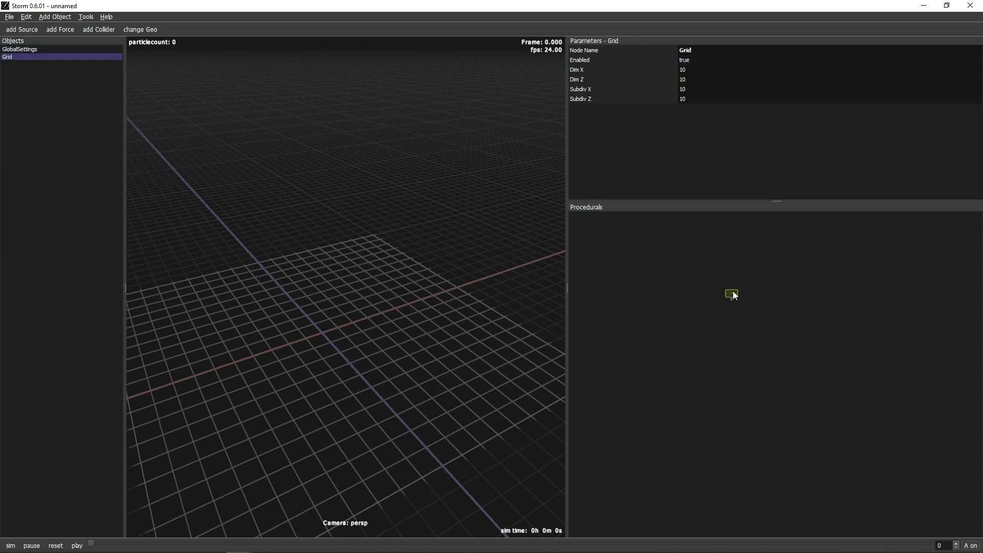
{"action": "left_click", "coordinate": [737, 260]}
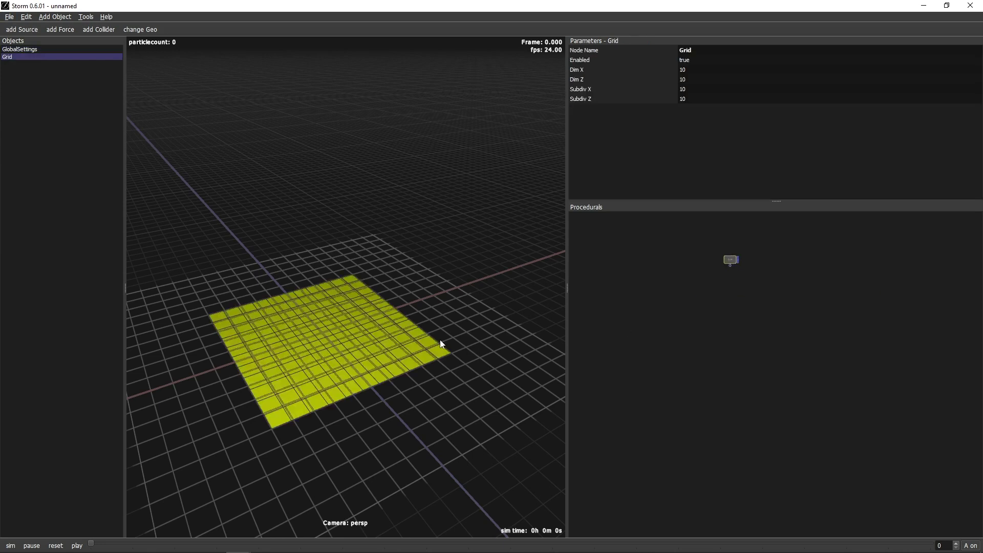
{"action": "middle_click_drag", "start_coordinate": [437, 344], "coordinate": [410, 374]}
Step: Subdivide the Grid 50 by 50 (Subdiv X and Z) and add a Transform node after it
{"action": "left_click", "coordinate": [710, 90]}
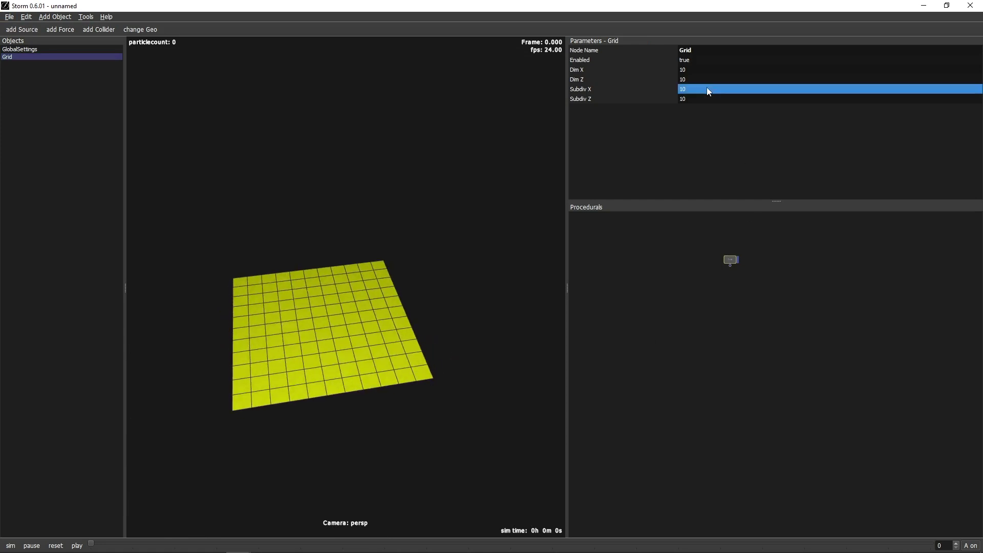
{"action": "type", "text": "50"}
{"action": "key", "text": "Tab"}
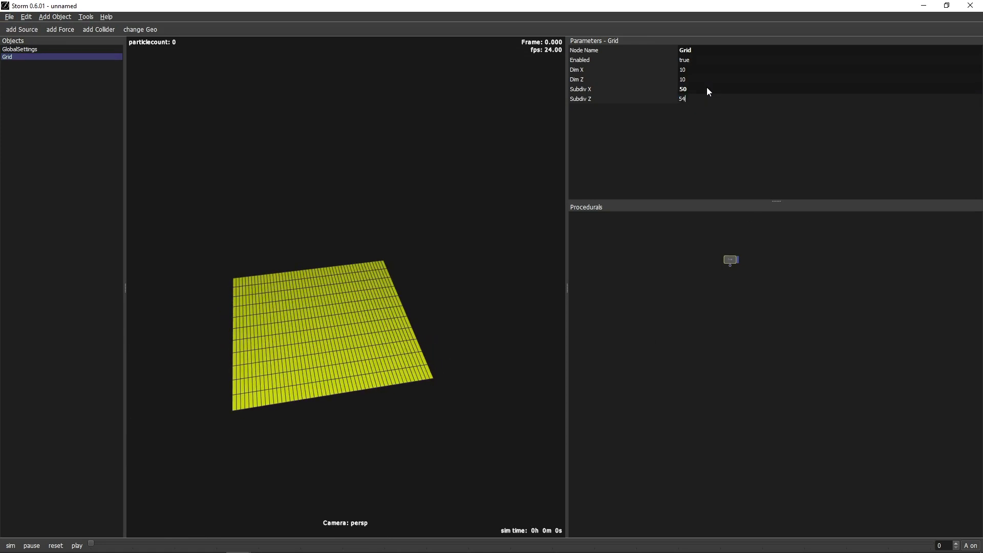
{"action": "type", "text": "54"}
{"action": "key", "text": "BackSpace"}
{"action": "type", "text": "0"}
{"action": "key", "text": "Return"}
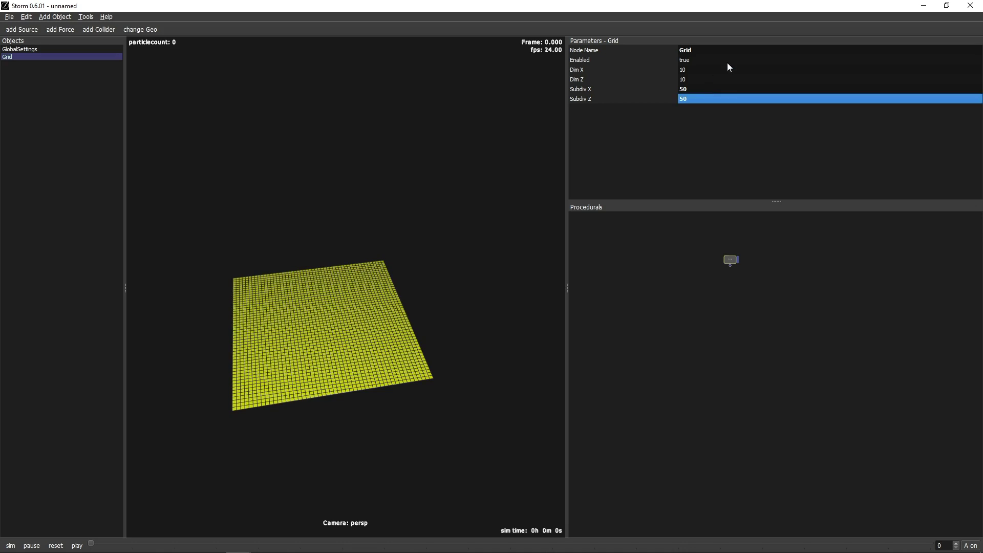
{"action": "scroll", "coordinate": [731, 249], "scroll_direction": "up", "scroll_amount": 1}
{"action": "left_click", "coordinate": [718, 231]}
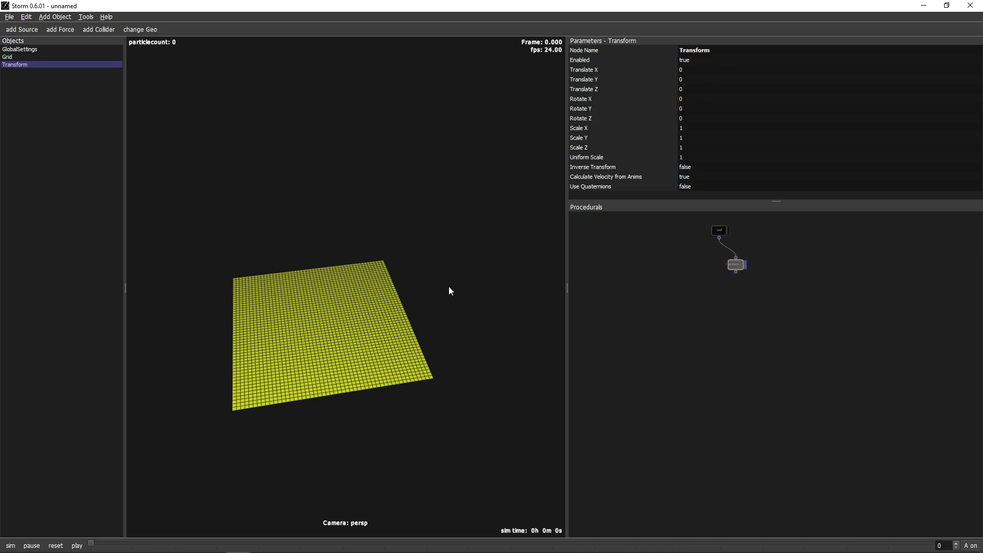
Step: Stand the grid upright with the Transform's Rotate Z set to -90
{"action": "key", "text": "e"}
{"action": "left_click_drag", "start_coordinate": [354, 284], "coordinate": [364, 331]}
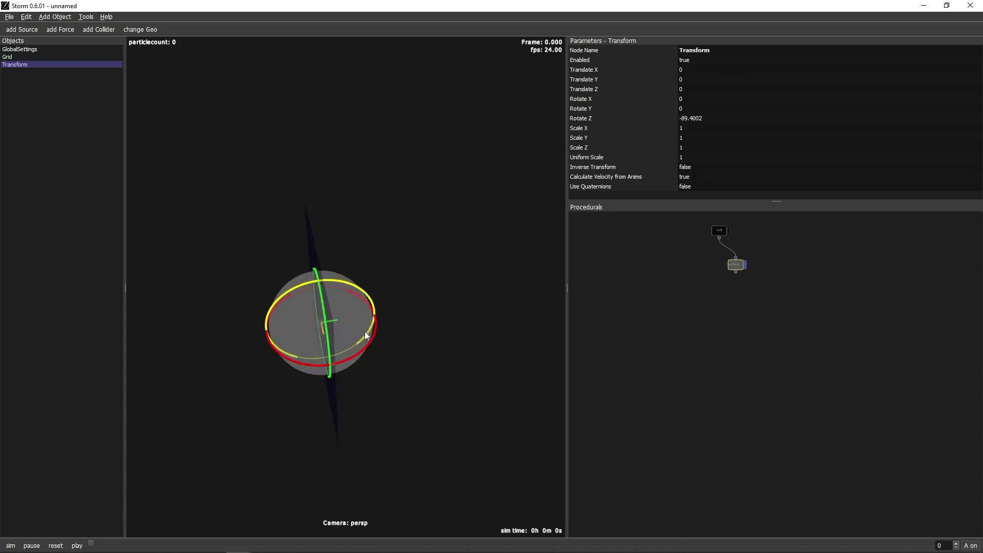
{"action": "left_click", "coordinate": [712, 118]}
{"action": "type", "text": "-90"}
{"action": "key", "text": "Return"}
Step: Offset the grid along X with Translate X 0.1
{"action": "key", "text": "w"}
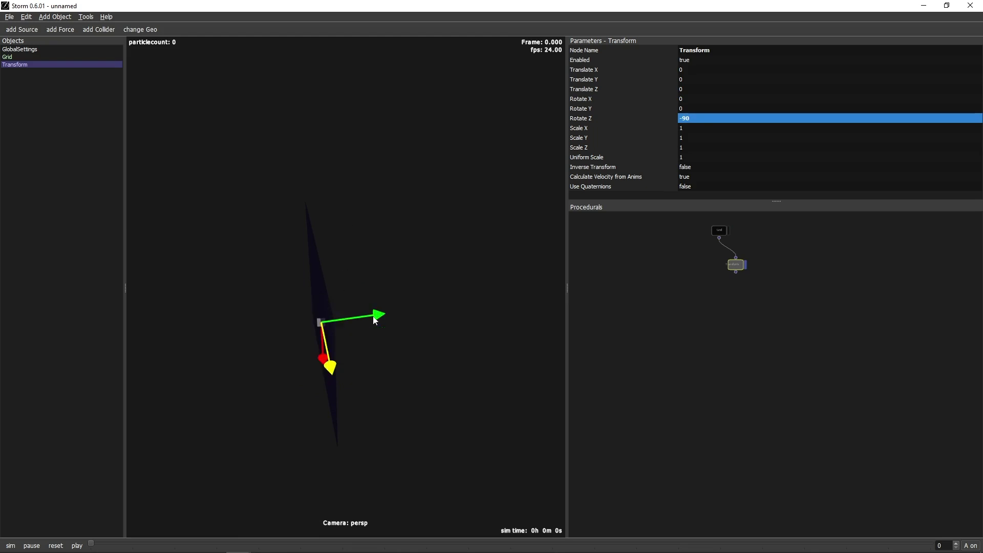
{"action": "left_click_drag", "start_coordinate": [375, 322], "coordinate": [381, 318]}
{"action": "left_click", "coordinate": [736, 69]}
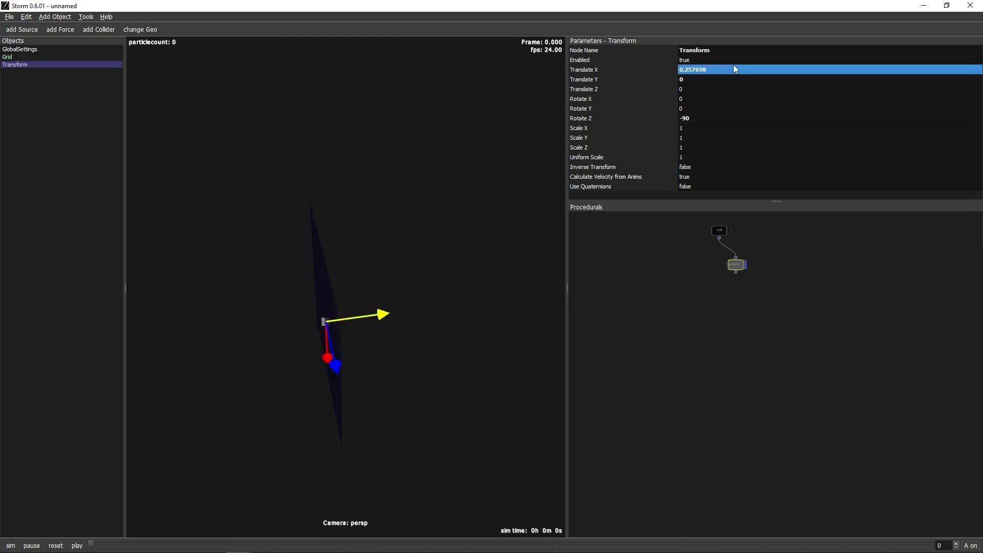
{"action": "type", "text": "0.1"}
{"action": "key", "text": "Return"}
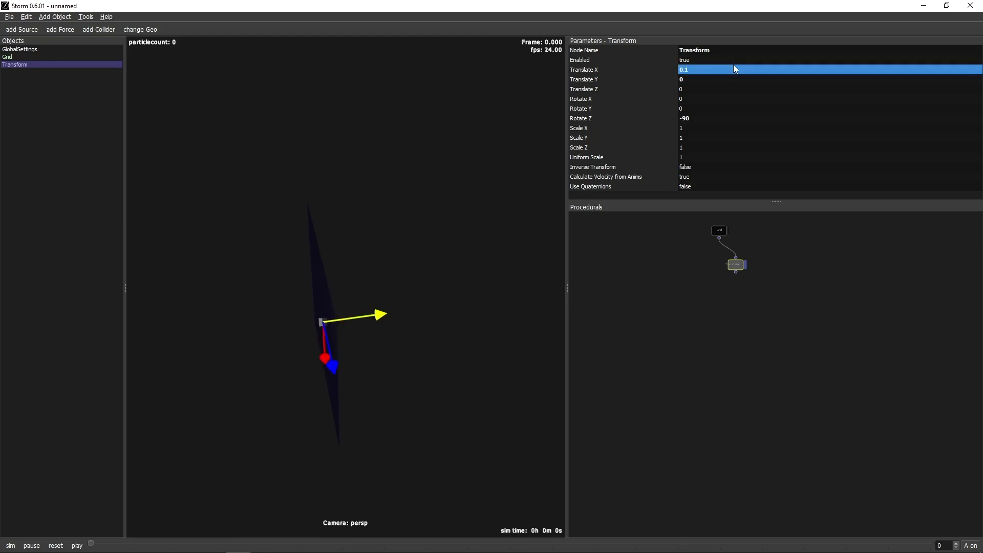
Step: Duplicate the Transform node as Transform1 and place it beside the original
{"action": "scroll", "coordinate": [717, 312], "scroll_direction": "up", "scroll_amount": 2}
{"action": "middle_click_drag", "start_coordinate": [722, 301], "coordinate": [783, 412]}
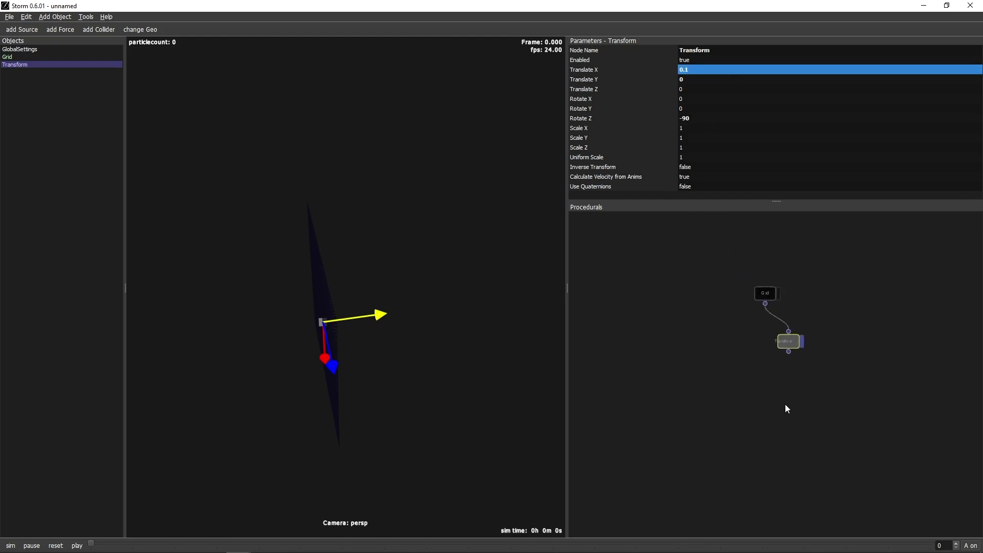
{"action": "key", "text": "ctrl+d"}
{"action": "left_click_drag", "start_coordinate": [749, 343], "coordinate": [738, 331]}
Step: Connect the Grid output into Transform1
{"action": "left_click", "coordinate": [752, 364]}
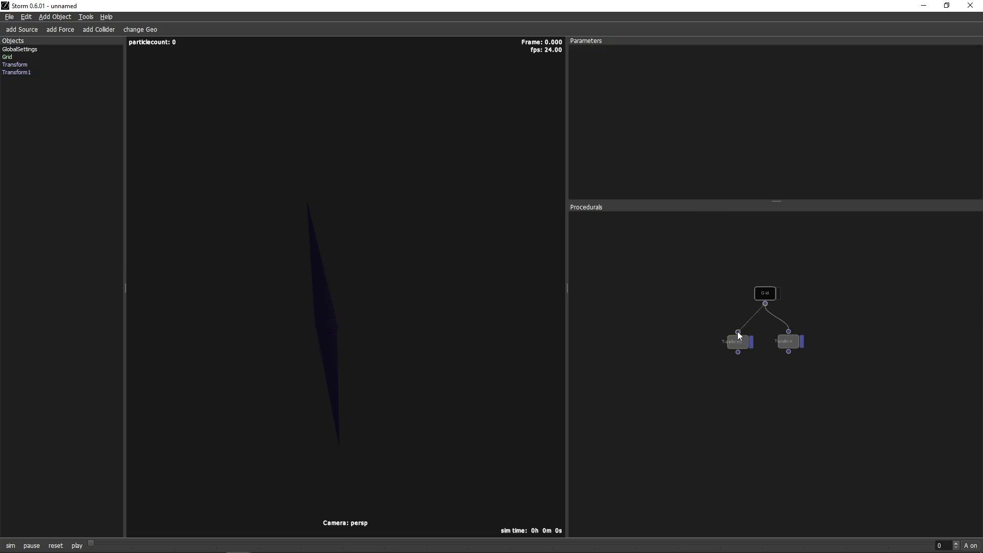
{"action": "left_click", "coordinate": [740, 343]}
{"action": "middle_click_drag", "start_coordinate": [369, 348], "coordinate": [382, 314]}
Step: Change Transform1's Translate X to -0.1
{"action": "double_click", "coordinate": [692, 72]}
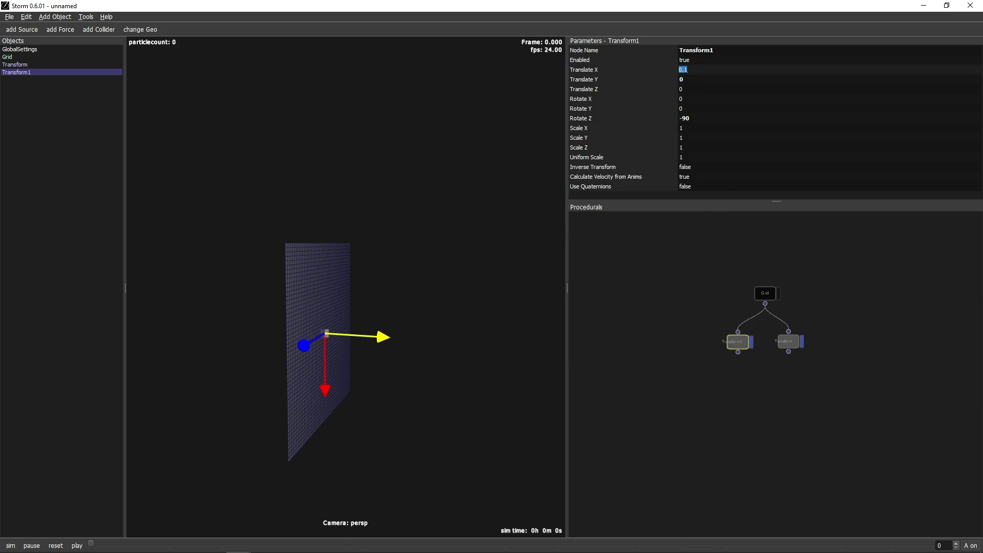
{"action": "key", "text": "End"}
{"action": "type", "text": "-"}
{"action": "key", "text": "Return"}
Step: Flip Transform1's Rotate Z to 90 so the second sheet mirrors the first
{"action": "left_click", "coordinate": [693, 119]}
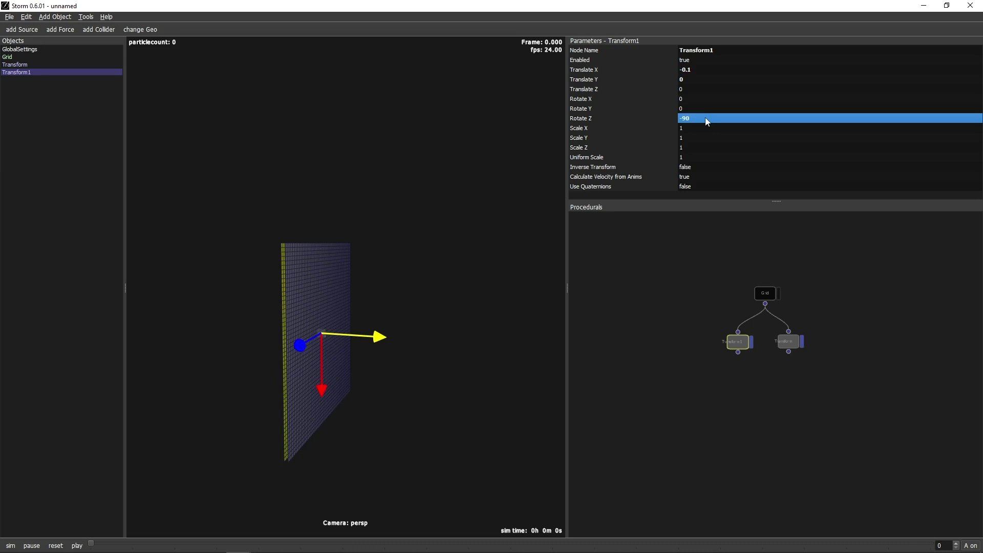
{"action": "double_click", "coordinate": [705, 118]}
{"action": "key", "text": "Home"}
{"action": "key", "text": "Delete"}
{"action": "key", "text": "Return"}
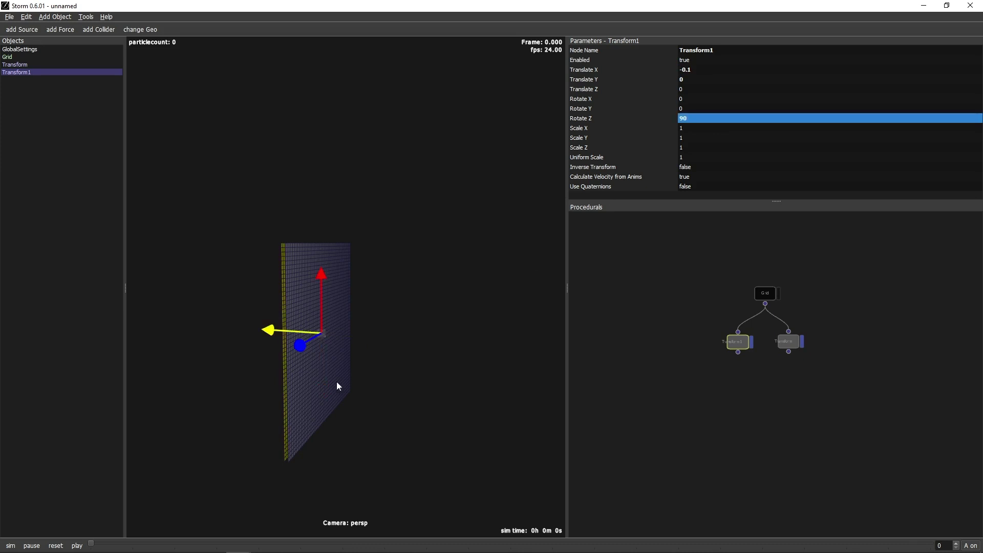
{"action": "middle_click_drag", "start_coordinate": [337, 382], "coordinate": [398, 376]}
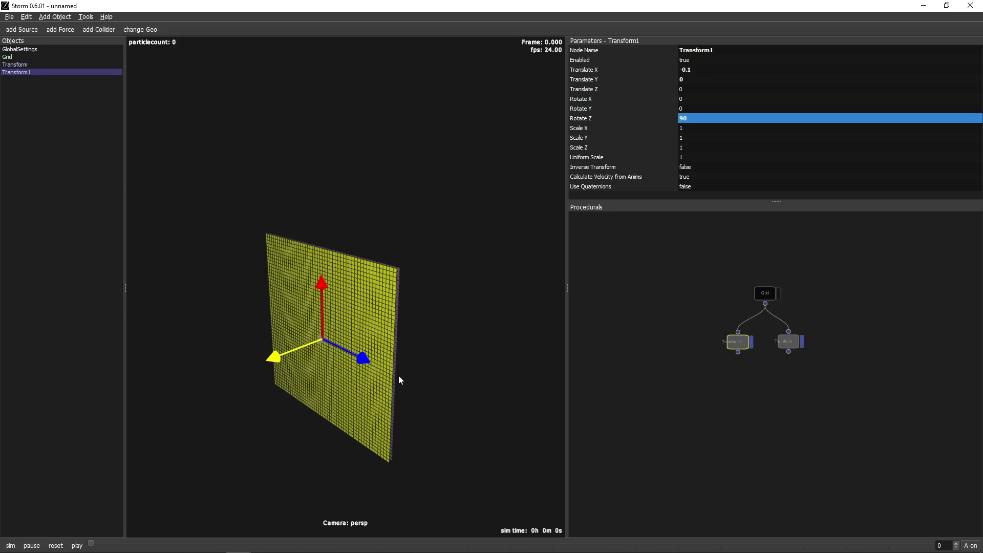
Step: Add a Merge node from the node search
{"action": "left_click", "coordinate": [722, 401]}
{"action": "key", "text": "Tab"}
{"action": "type", "text": "merge"}
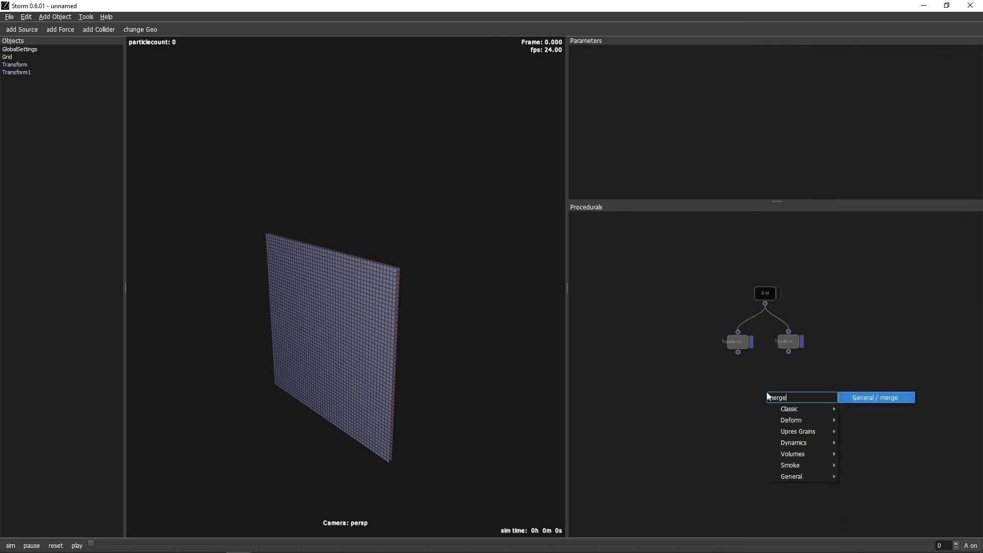
{"action": "key", "text": "Return"}
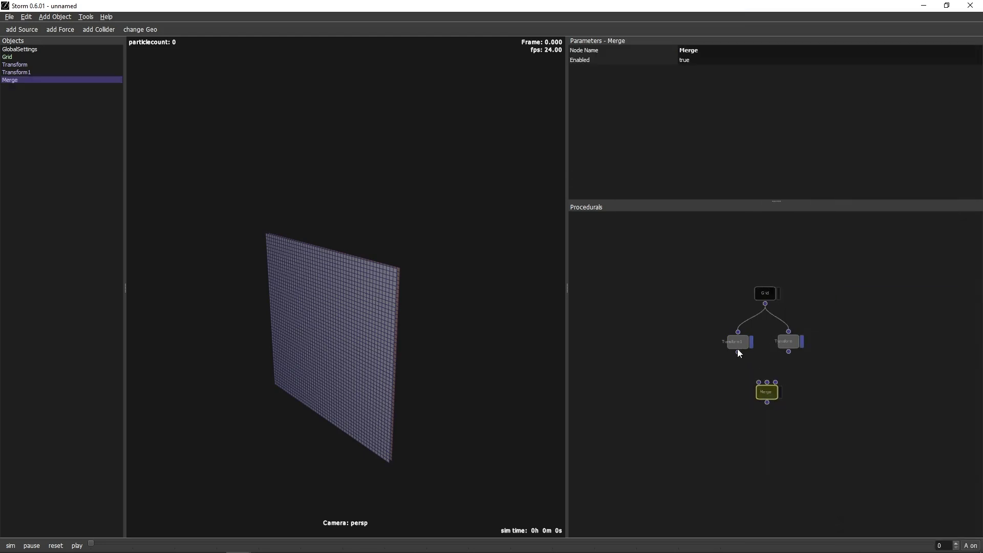
Step: Wire Transform1 into Merge and display Merge's combined output instead of Transform
{"action": "left_click_drag", "start_coordinate": [754, 370], "coordinate": [735, 349]}
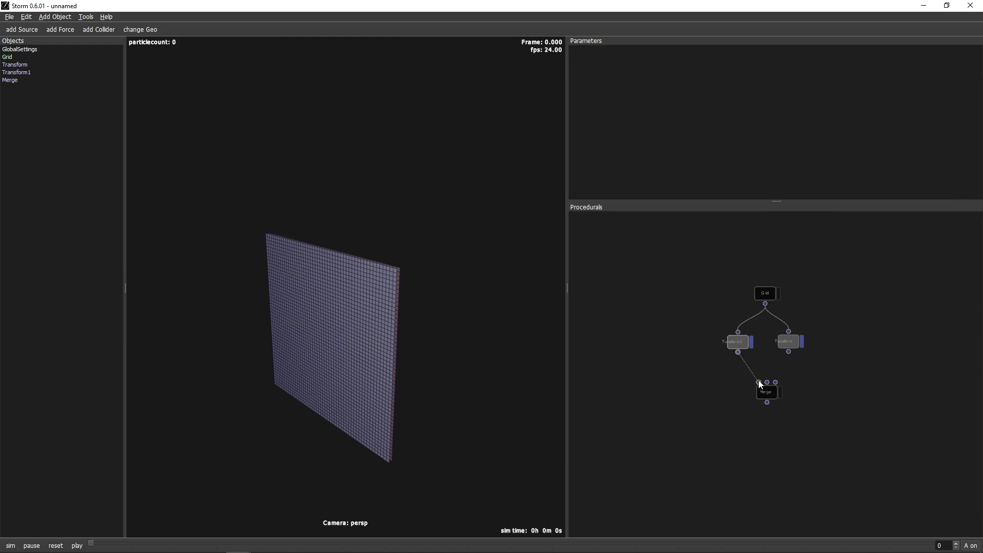
{"action": "left_click_drag", "start_coordinate": [760, 385], "coordinate": [759, 382]}
{"action": "left_click", "coordinate": [802, 341]}
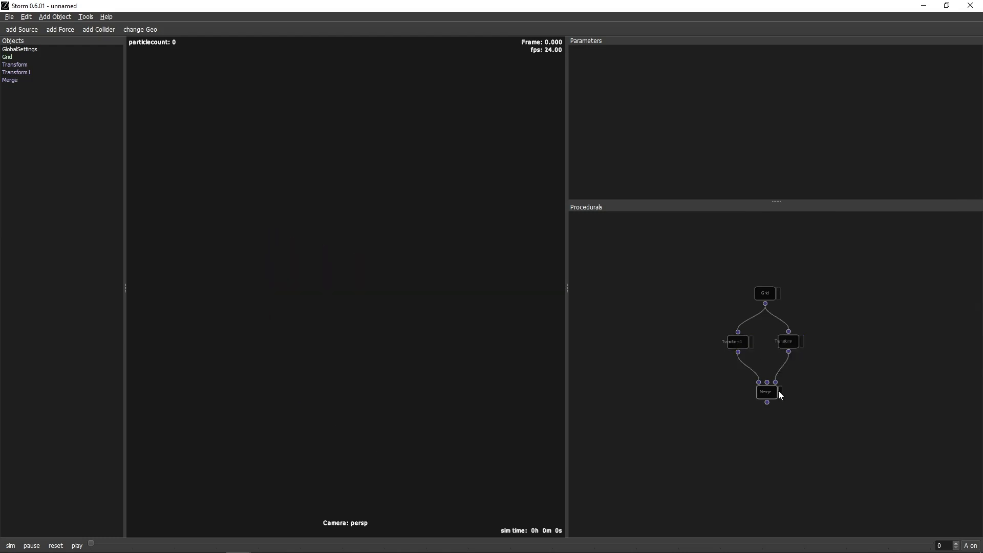
{"action": "left_click", "coordinate": [780, 392]}
{"action": "middle_click_drag", "start_coordinate": [516, 344], "coordinate": [468, 366]}
{"action": "middle_click_drag", "start_coordinate": [691, 463], "coordinate": [689, 393]}
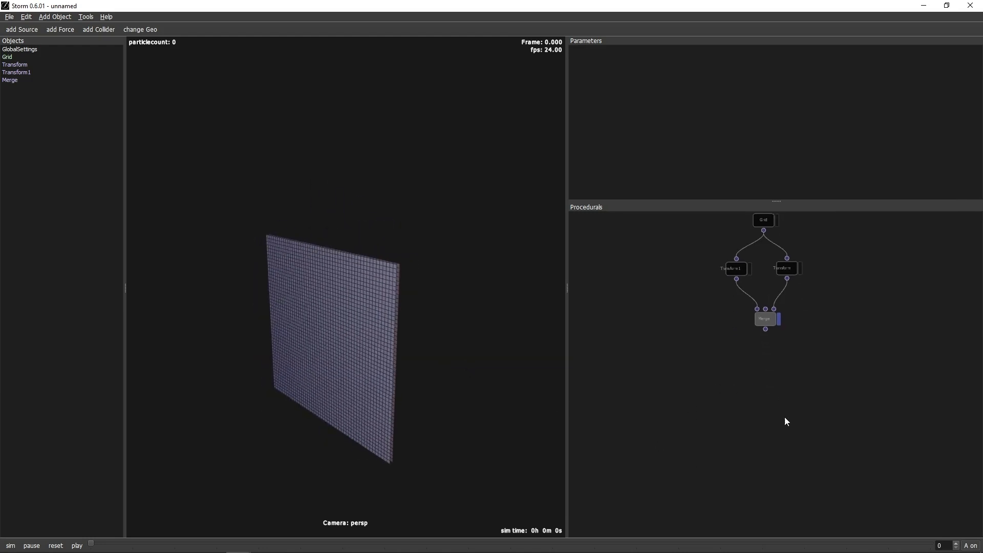
Step: Add an Attrib-Set node fed by the Merge output
{"action": "key", "text": "Tab"}
{"action": "type", "text": "set"}
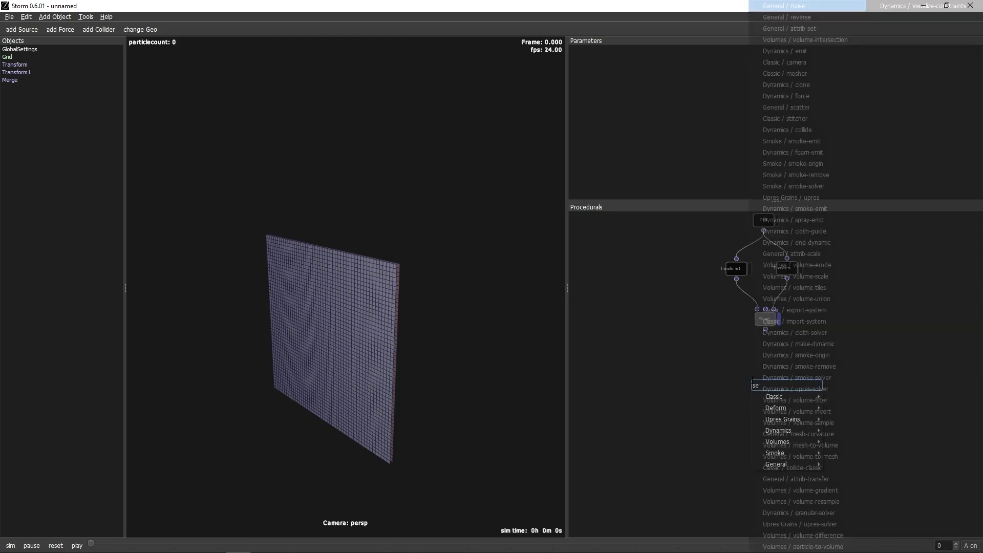
{"action": "left_click", "coordinate": [847, 379]}
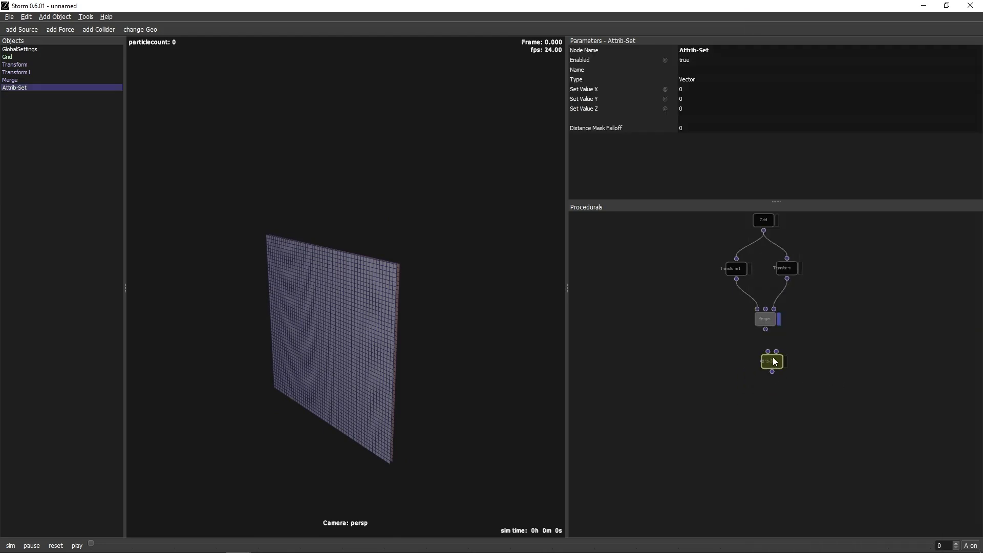
{"action": "left_click_drag", "start_coordinate": [767, 336], "coordinate": [776, 366]}
Step: Make Attrib-Set write a Scalar attribute named 'guide' with Set Value X 1
{"action": "left_click", "coordinate": [698, 69]}
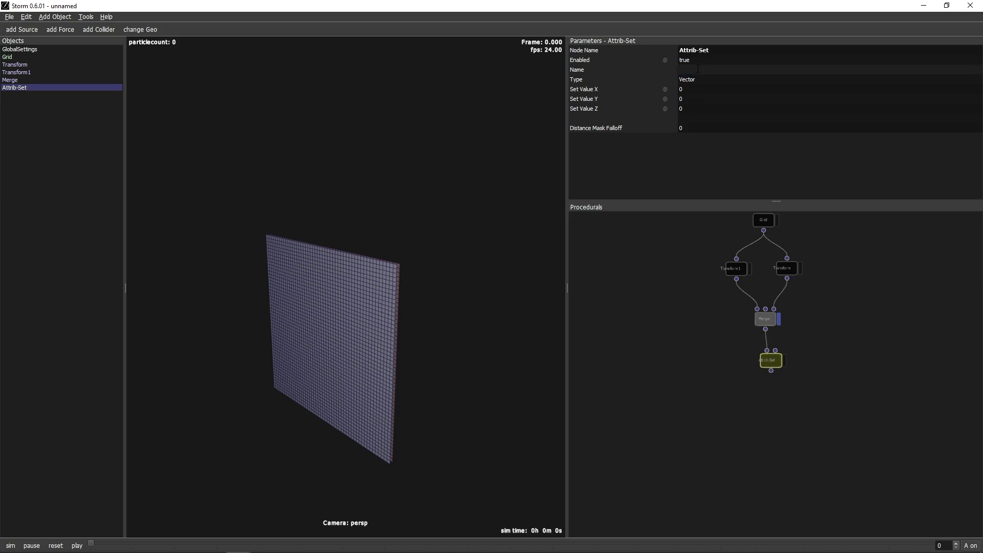
{"action": "type", "text": "guide"}
{"action": "key", "text": "Return"}
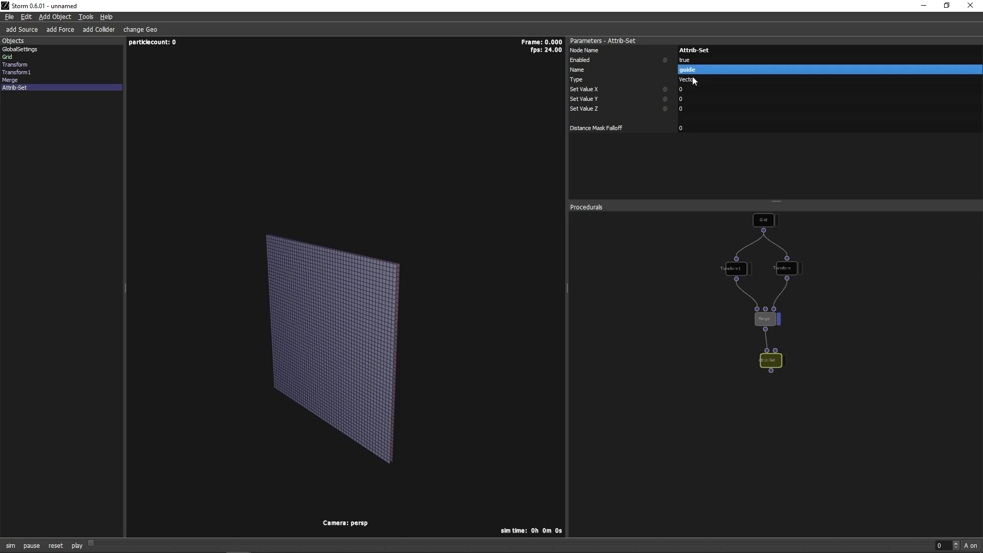
{"action": "left_click", "coordinate": [692, 80]}
{"action": "left_click", "coordinate": [697, 86]}
{"action": "left_click", "coordinate": [698, 88]}
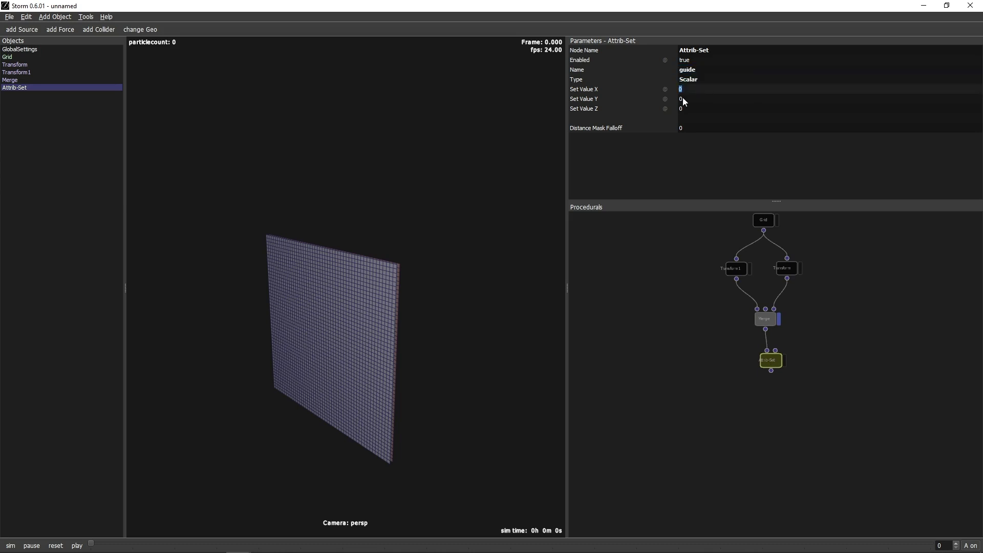
{"action": "type", "text": "1"}
{"action": "key", "text": "Return"}
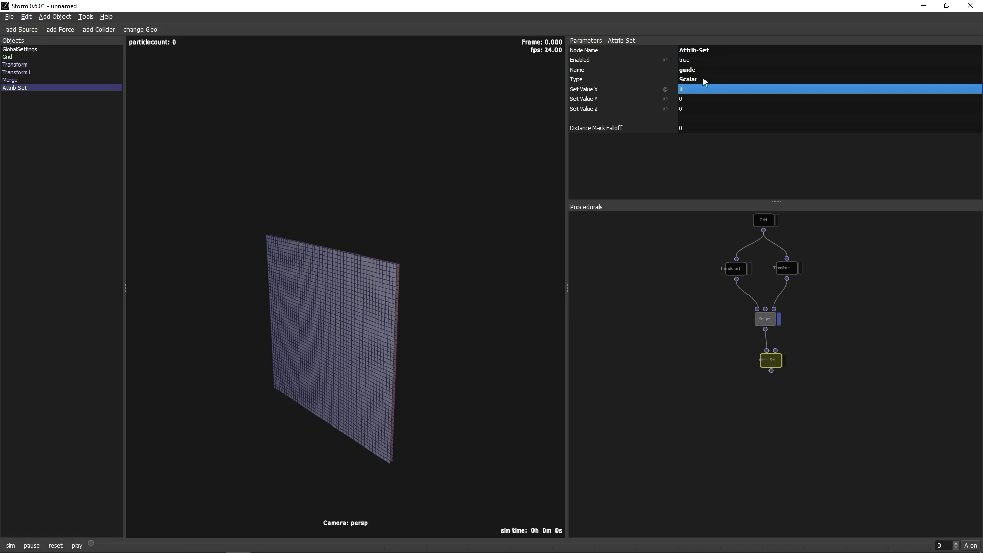
Step: Enter an @P.y condition in Enabled and display Attrib-Set's output
{"action": "double_click", "coordinate": [706, 62]}
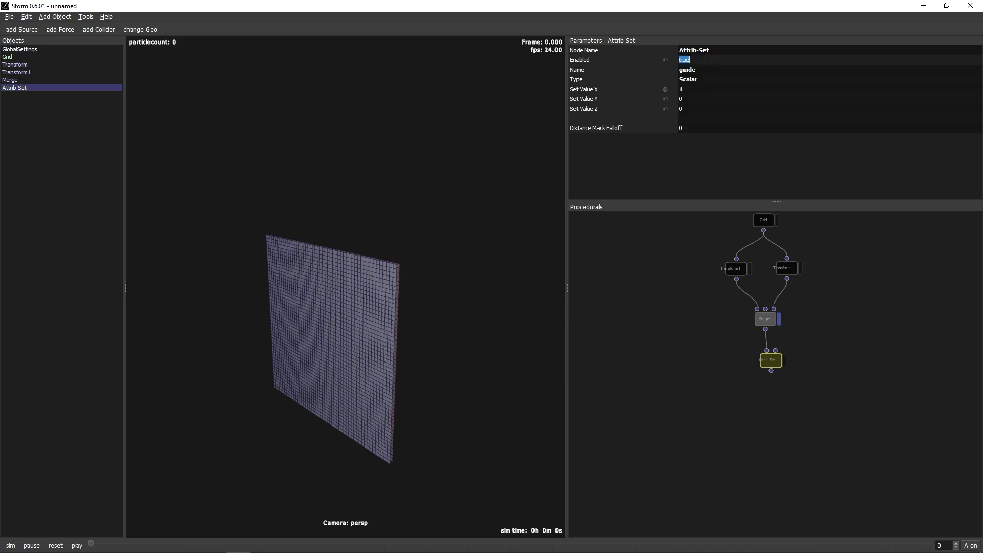
{"action": "type", "text": "@P.y >= 5"}
{"action": "key", "text": "Return"}
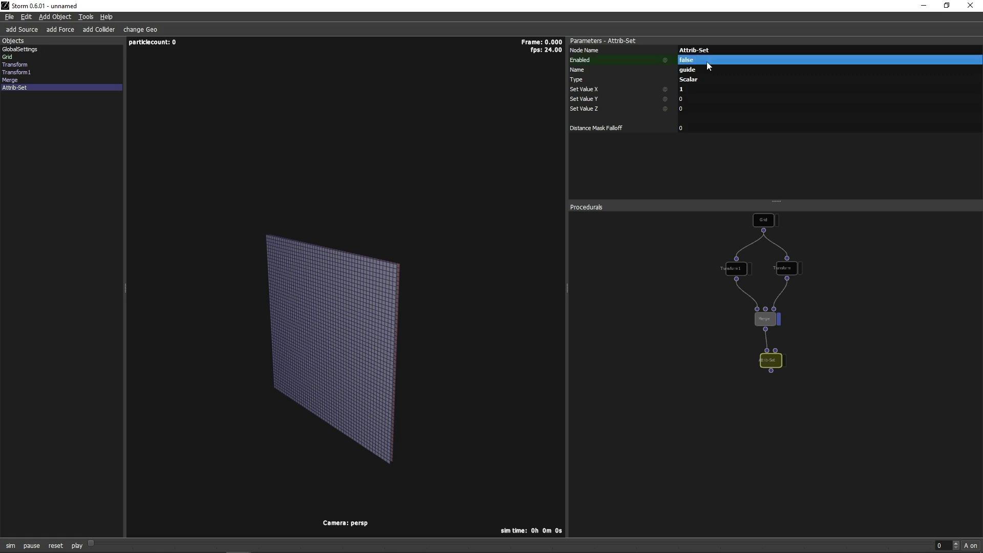
{"action": "left_click", "coordinate": [784, 362]}
{"action": "left_click", "coordinate": [779, 319]}
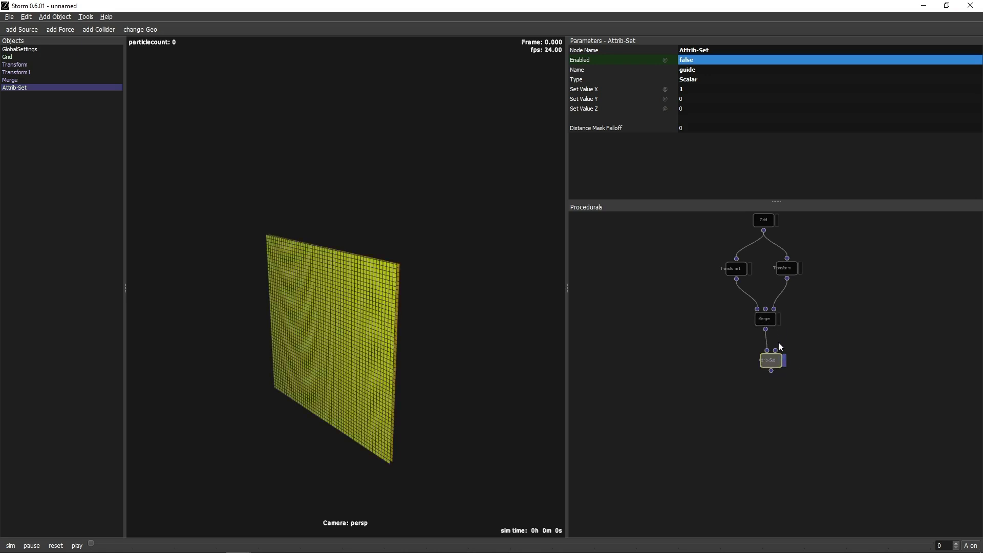
{"action": "middle_click_drag", "start_coordinate": [809, 373], "coordinate": [797, 340]}
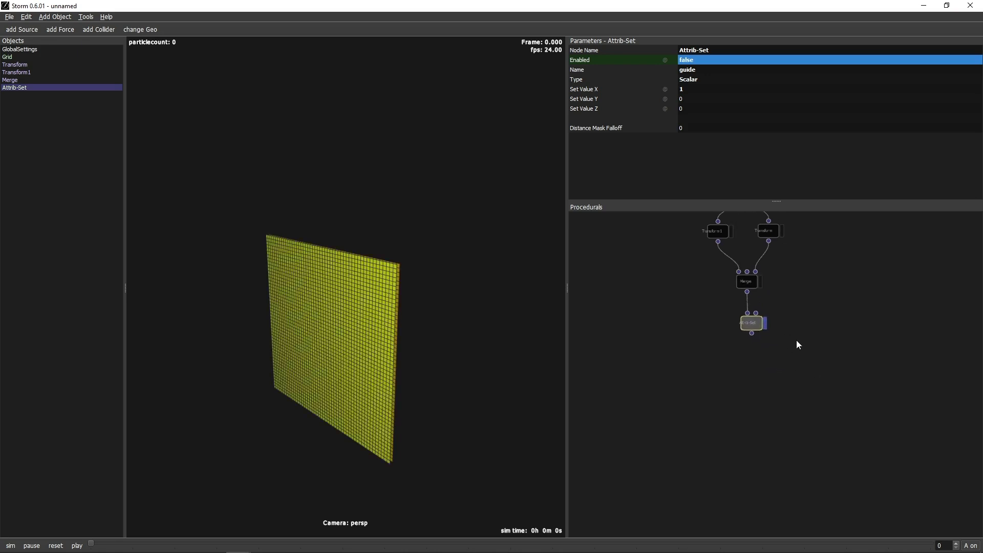
Step: Add a Cloth-Constraints node fed by Attrib-Set
{"action": "left_click", "coordinate": [767, 373]}
{"action": "key", "text": "Tab"}
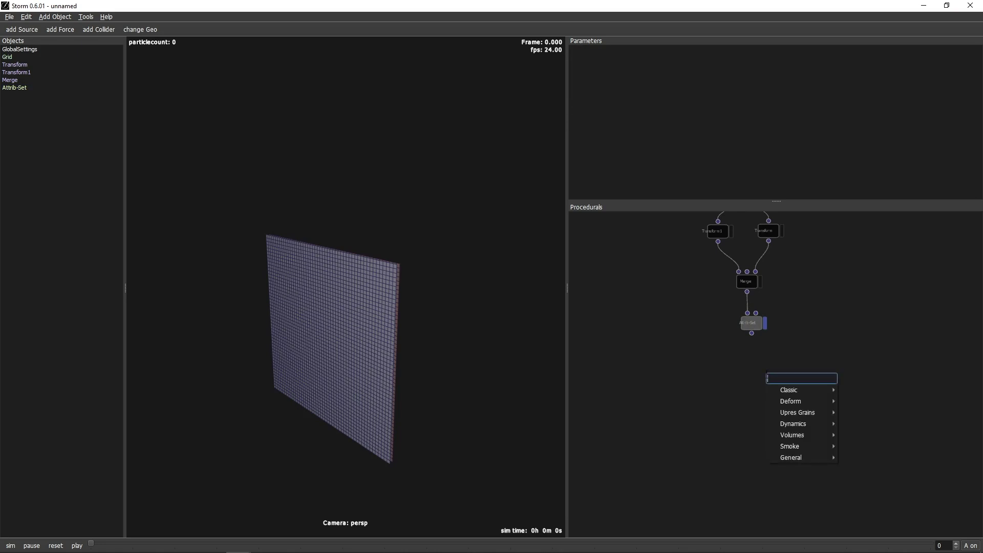
{"action": "type", "text": "c"}
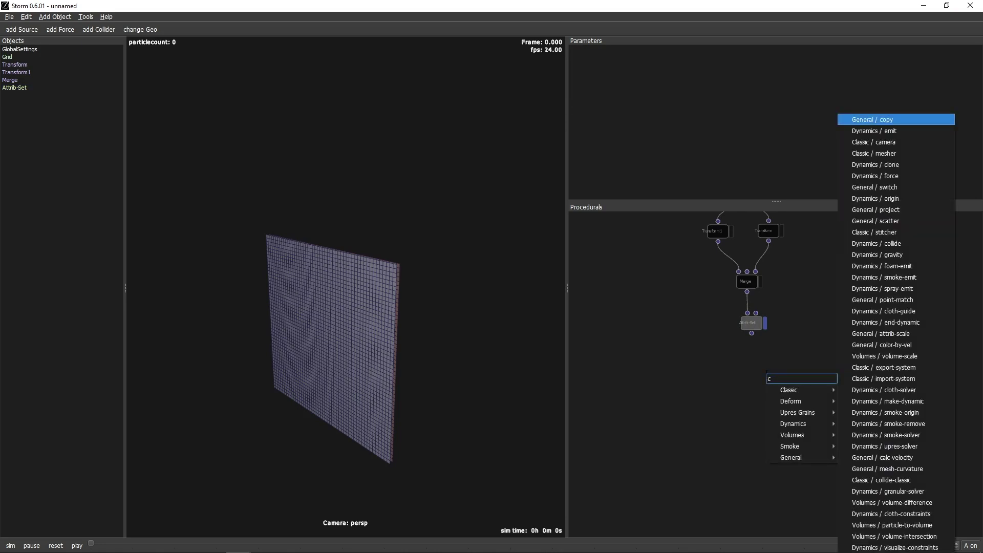
{"action": "type", "text": "onst"}
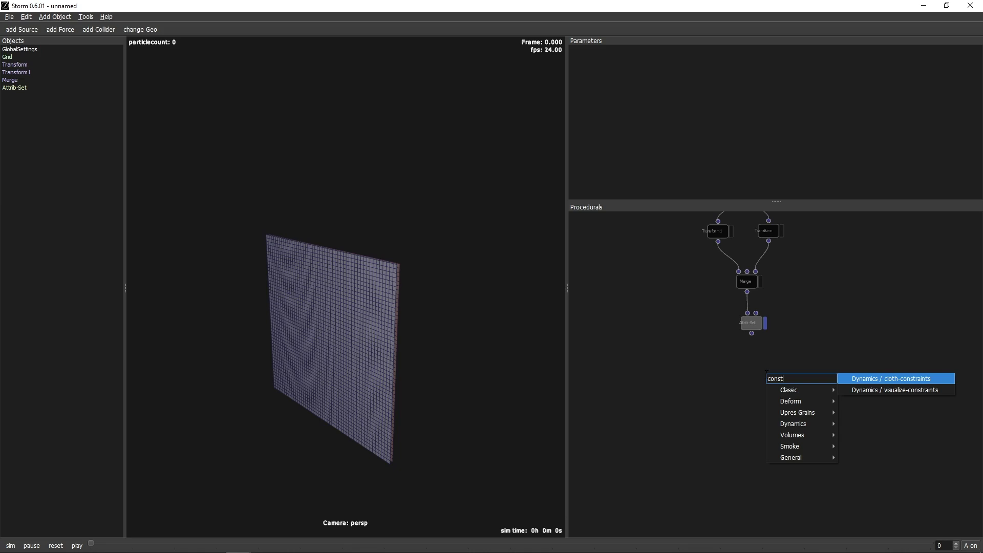
{"action": "key", "text": "Return"}
{"action": "left_click_drag", "start_coordinate": [752, 334], "coordinate": [754, 378]}
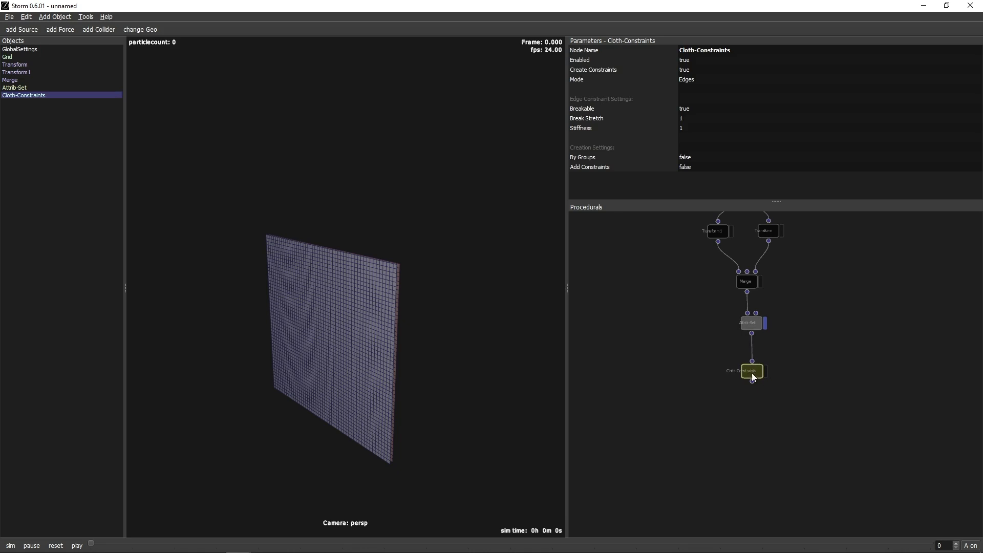
Step: Try Points mode on Cloth-Constraints, then return it to Edges
{"action": "left_click", "coordinate": [689, 82]}
{"action": "left_click", "coordinate": [732, 96]}
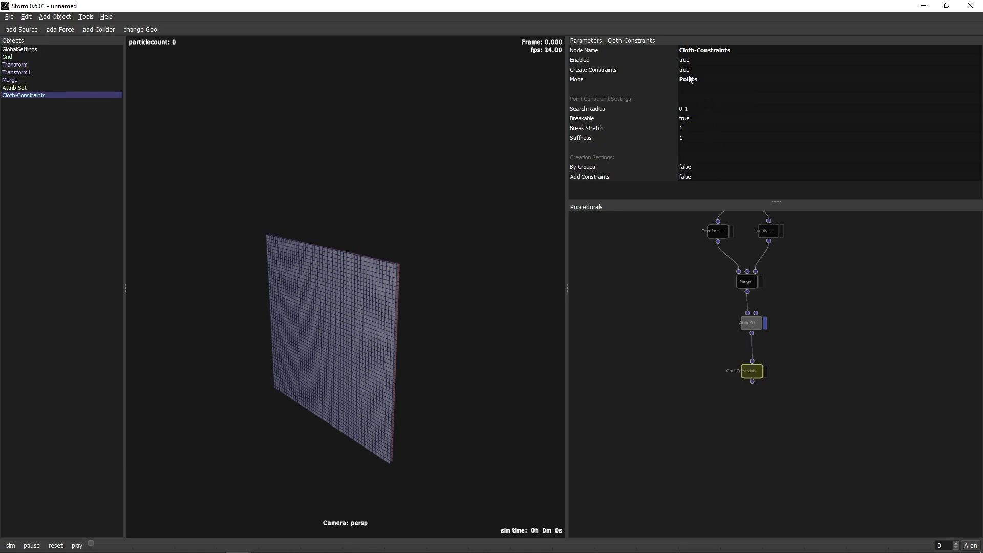
{"action": "left_click", "coordinate": [690, 80]}
{"action": "left_click", "coordinate": [715, 86]}
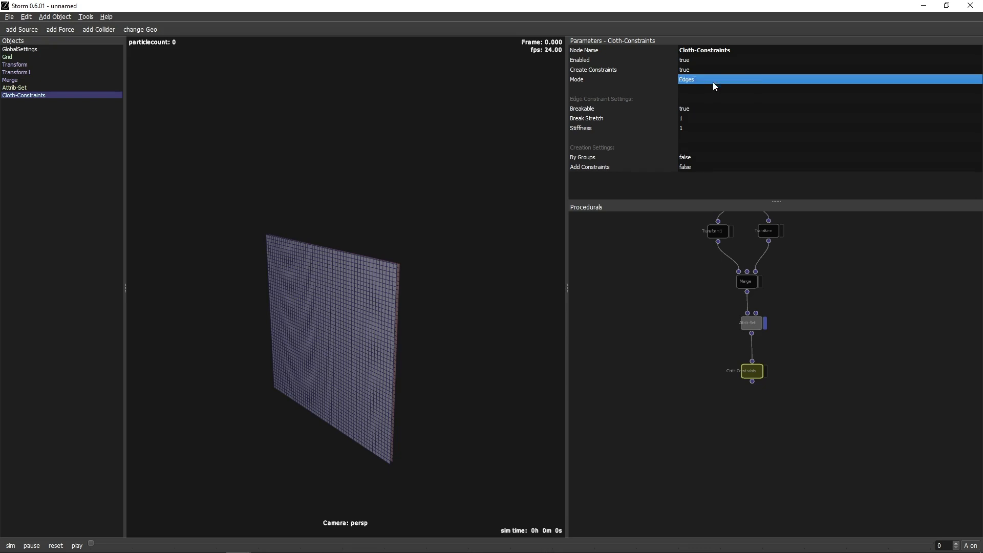
{"action": "middle_click_drag", "start_coordinate": [815, 396], "coordinate": [801, 367]}
Step: Add a Visualize-Constraints node fed by Cloth-Constraints and orbit to inspect the constraint grid
{"action": "right_click", "coordinate": [801, 367]}
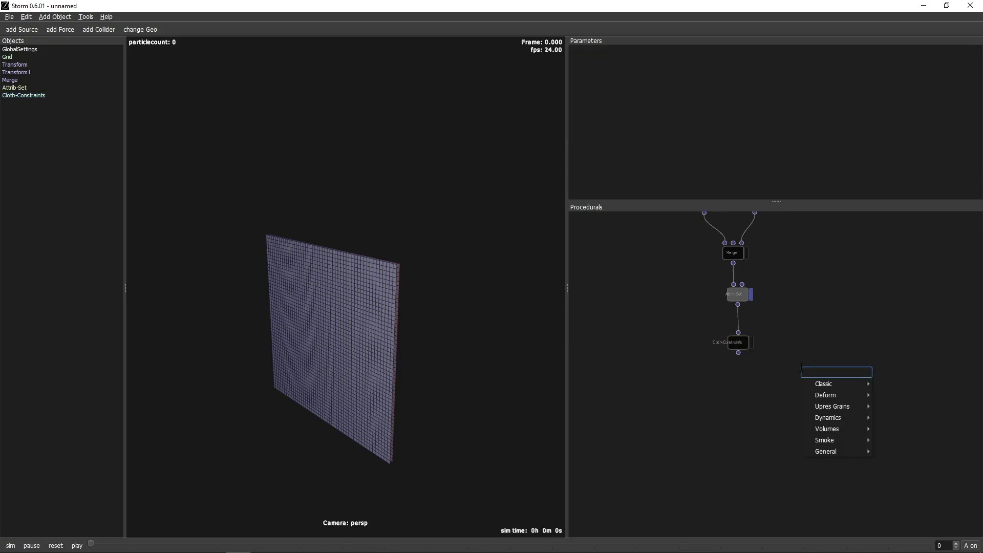
{"action": "type", "text": "visu"}
{"action": "key", "text": "Return"}
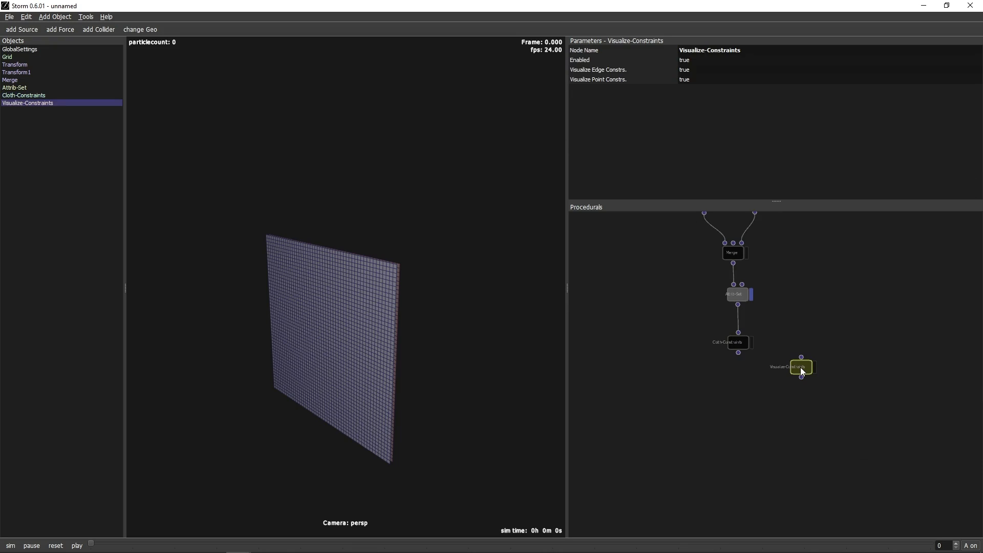
{"action": "left_click_drag", "start_coordinate": [738, 353], "coordinate": [806, 385]}
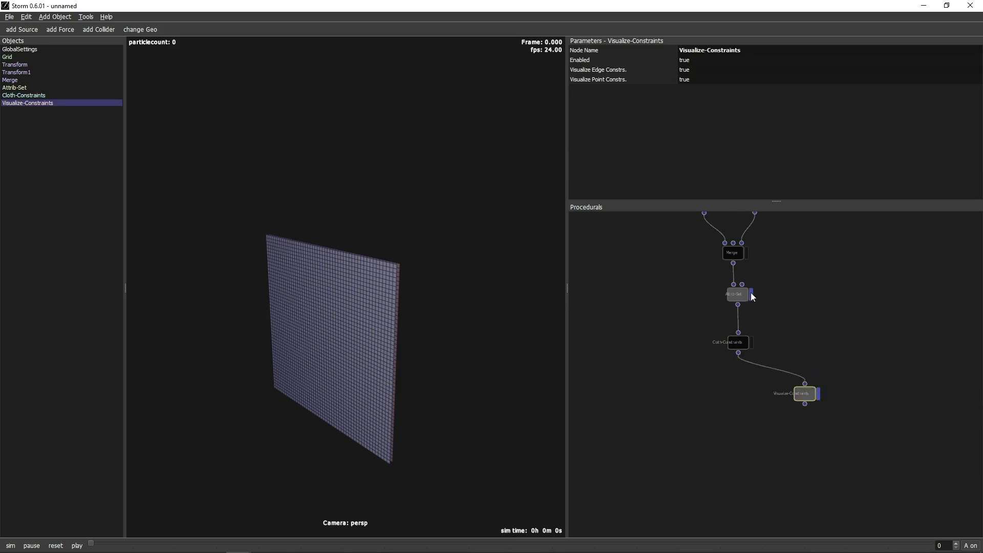
{"action": "left_click_drag", "start_coordinate": [426, 321], "coordinate": [444, 274]}
{"action": "scroll", "coordinate": [453, 343], "scroll_direction": "up", "scroll_amount": 5}
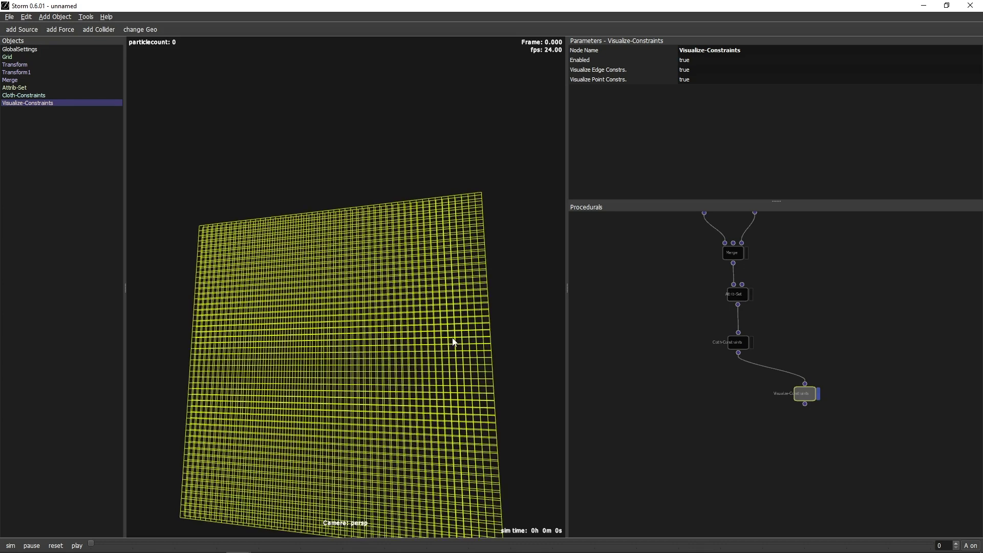
{"action": "left_click_drag", "start_coordinate": [454, 342], "coordinate": [421, 374]}
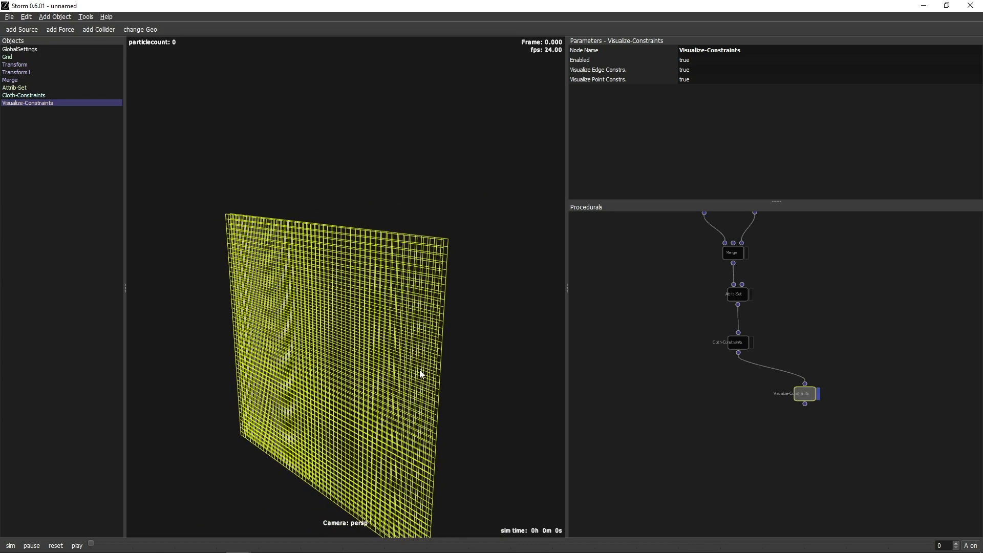
{"action": "left_click", "coordinate": [735, 347]}
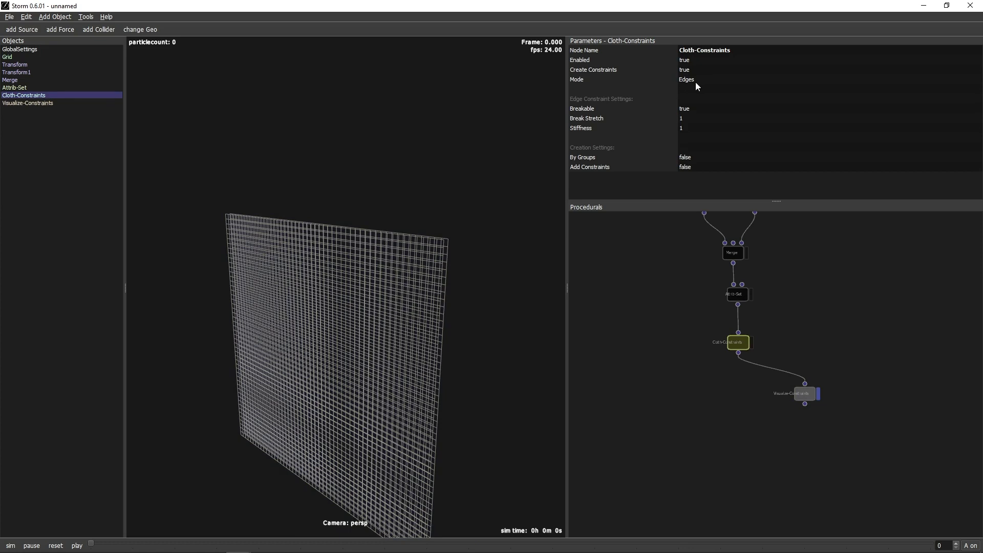
Step: Switch Cloth-Constraints to Points mode
{"action": "left_click_drag", "start_coordinate": [451, 312], "coordinate": [523, 277]}
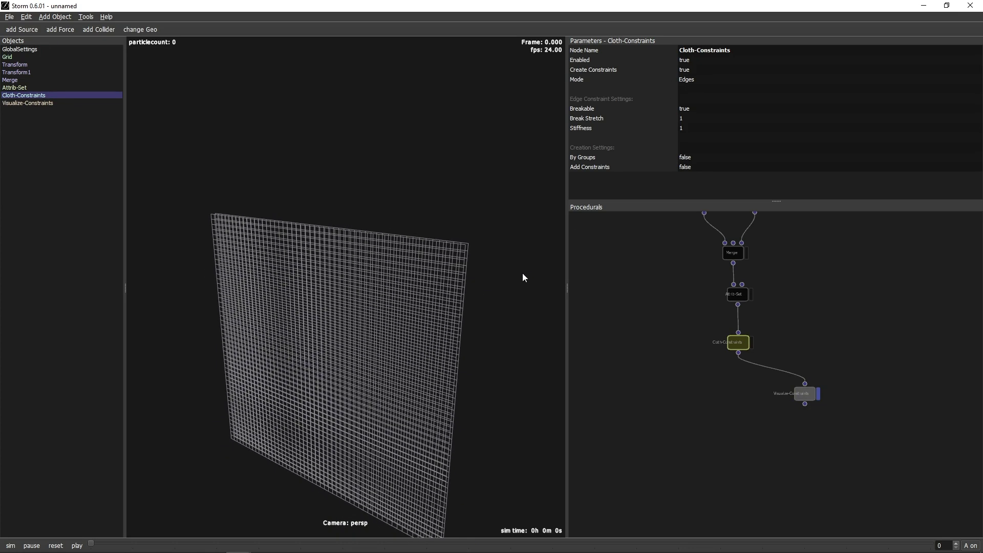
{"action": "left_click", "coordinate": [696, 79]}
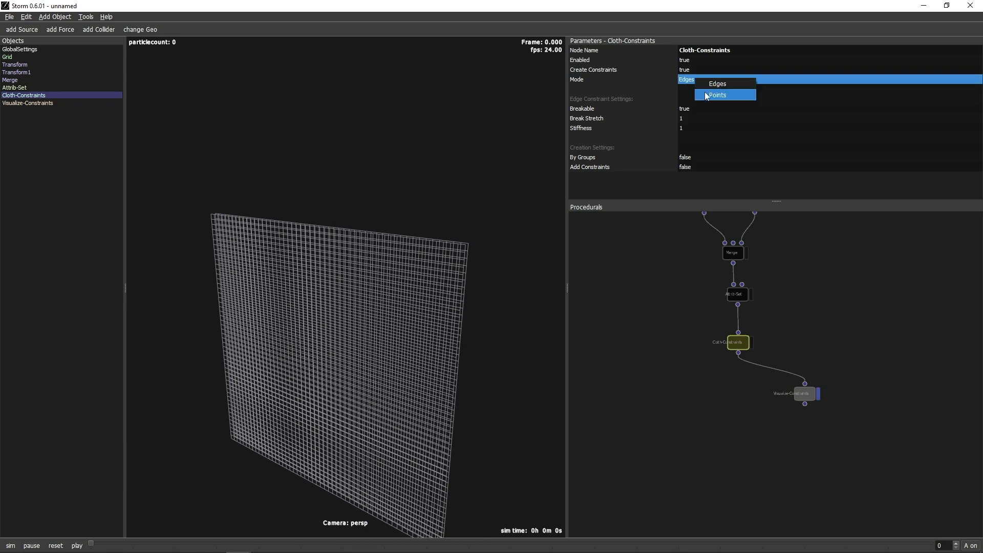
{"action": "left_click", "coordinate": [705, 92]}
Step: Set the Search Radius, trying 0.5 and 0.2 before settling on 0.3
{"action": "left_click", "coordinate": [700, 108]}
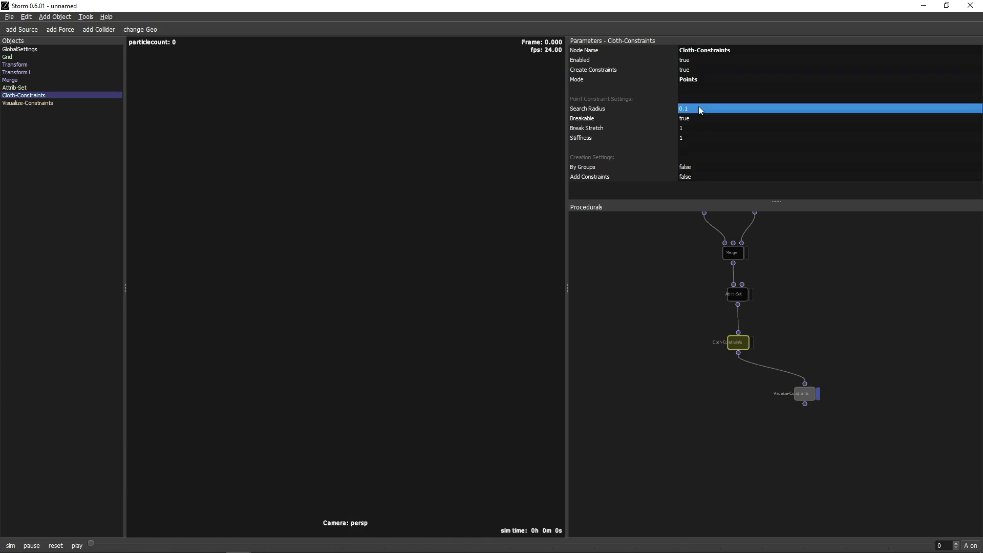
{"action": "type", "text": "0.5"}
{"action": "key", "text": "Return"}
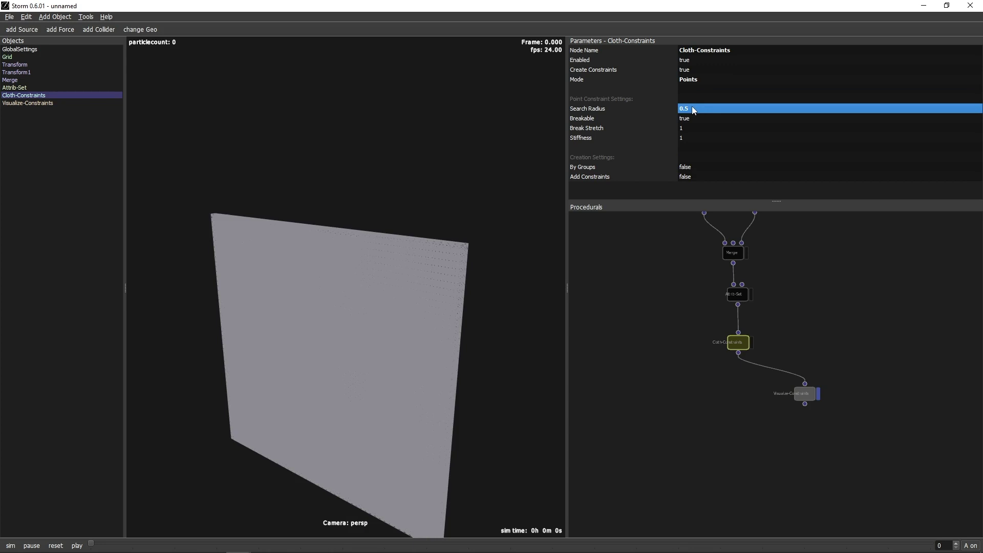
{"action": "double_click", "coordinate": [692, 108]}
{"action": "key", "text": "BackSpace"}
{"action": "type", "text": "2"}
{"action": "key", "text": "Return"}
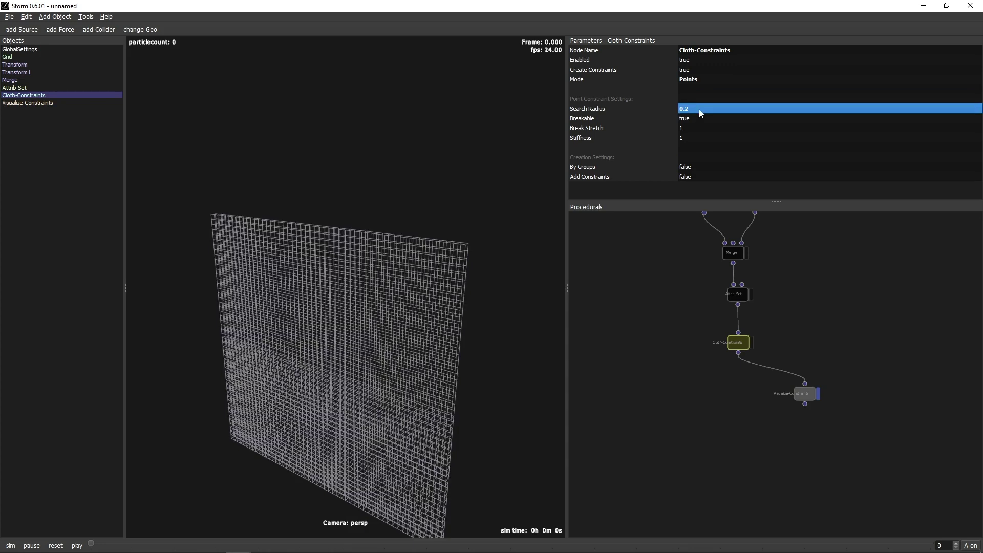
{"action": "double_click", "coordinate": [699, 109]}
{"action": "type", "text": "3"}
{"action": "key", "text": "Return"}
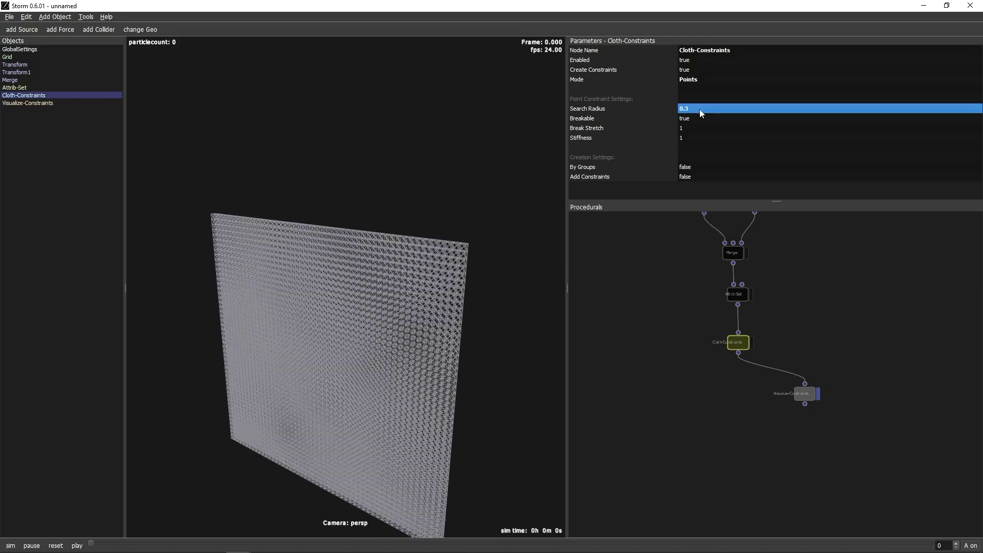
Step: Zoom the viewport to review the constraint web, then bring up the Mode options
{"action": "scroll", "coordinate": [474, 308], "scroll_direction": "up", "scroll_amount": 5}
{"action": "scroll", "coordinate": [437, 323], "scroll_direction": "down", "scroll_amount": 2}
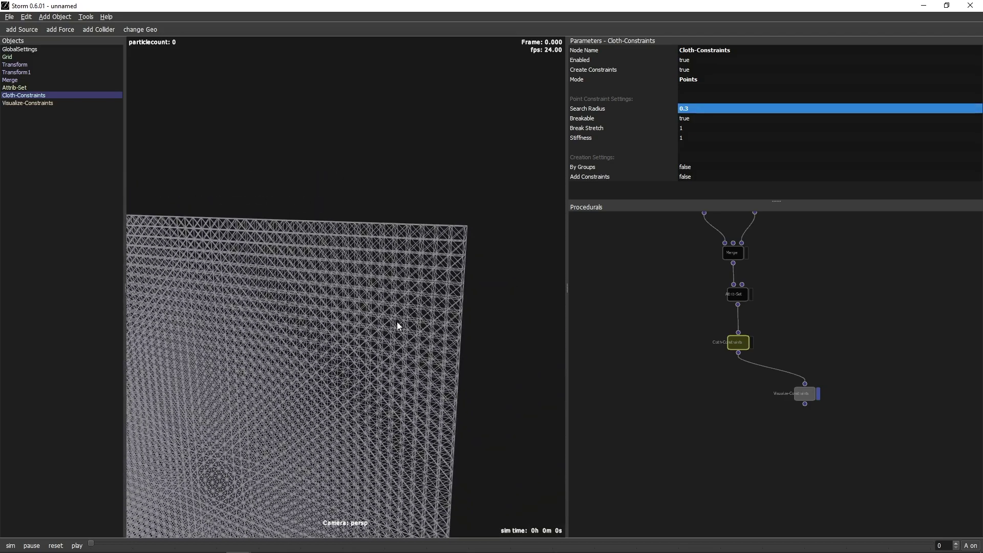
{"action": "scroll", "coordinate": [461, 314], "scroll_direction": "up", "scroll_amount": 5}
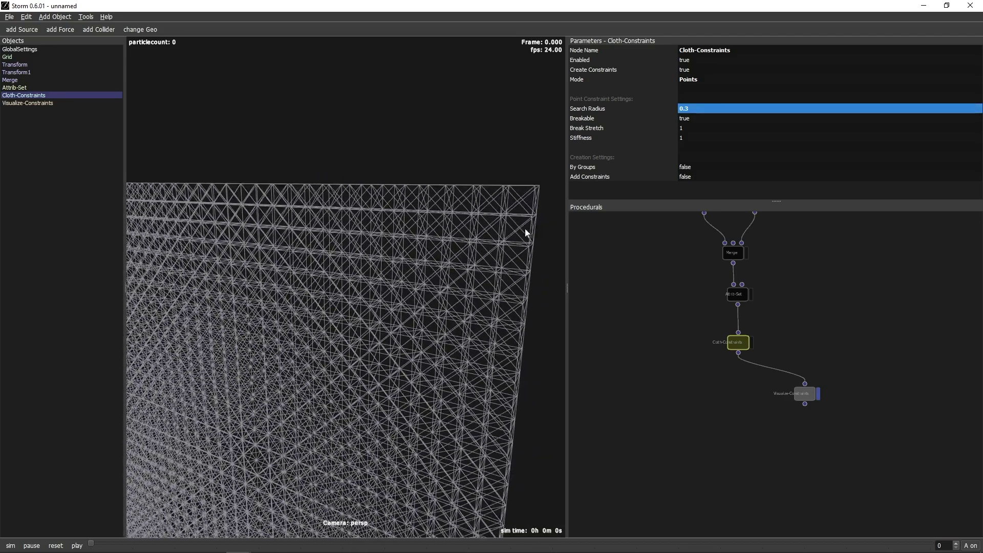
{"action": "scroll", "coordinate": [456, 345], "scroll_direction": "down", "scroll_amount": 5}
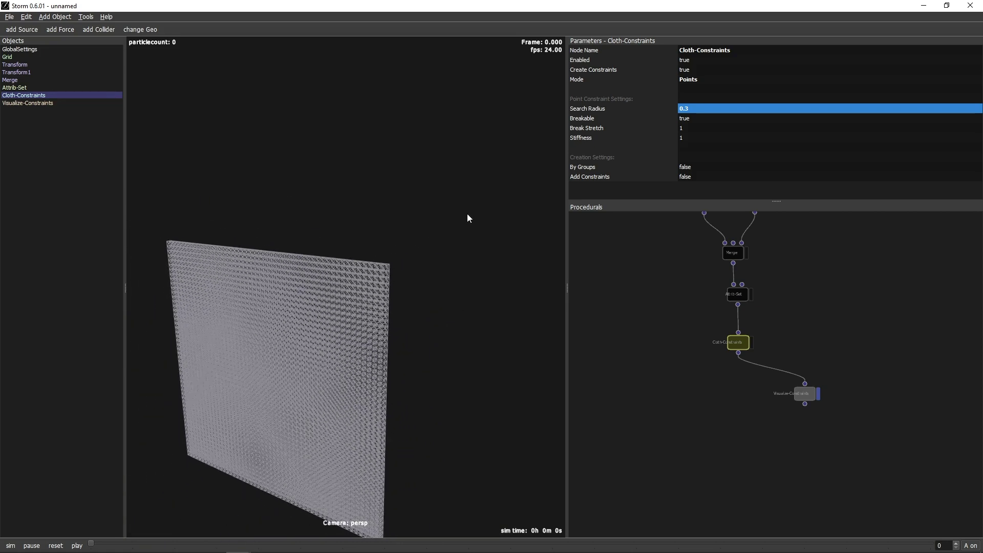
{"action": "scroll", "coordinate": [408, 307], "scroll_direction": "down", "scroll_amount": 2}
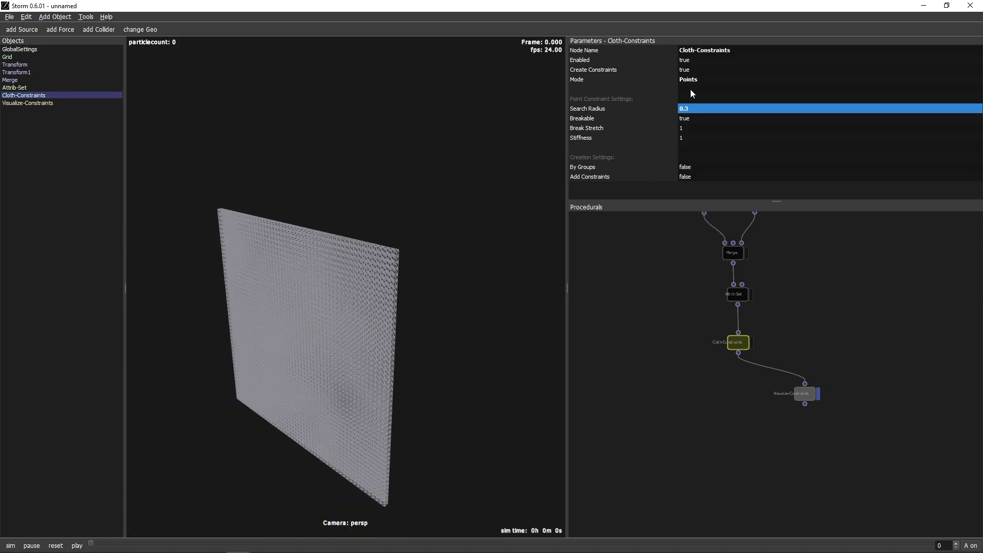
{"action": "left_click", "coordinate": [693, 79]}
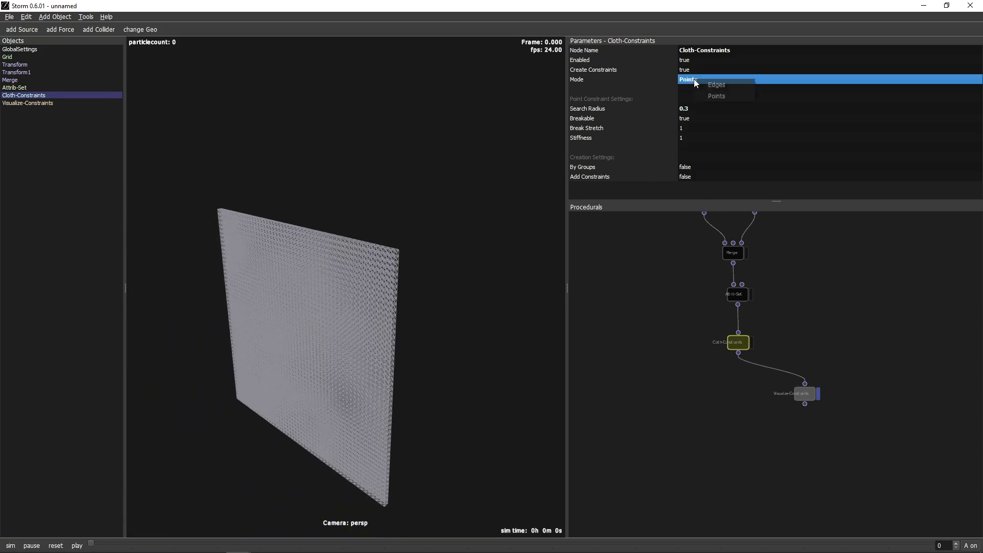
Step: Set Cloth-Constraints back to Edges mode and move Visualize-Constraints aside
{"action": "left_click", "coordinate": [702, 83]}
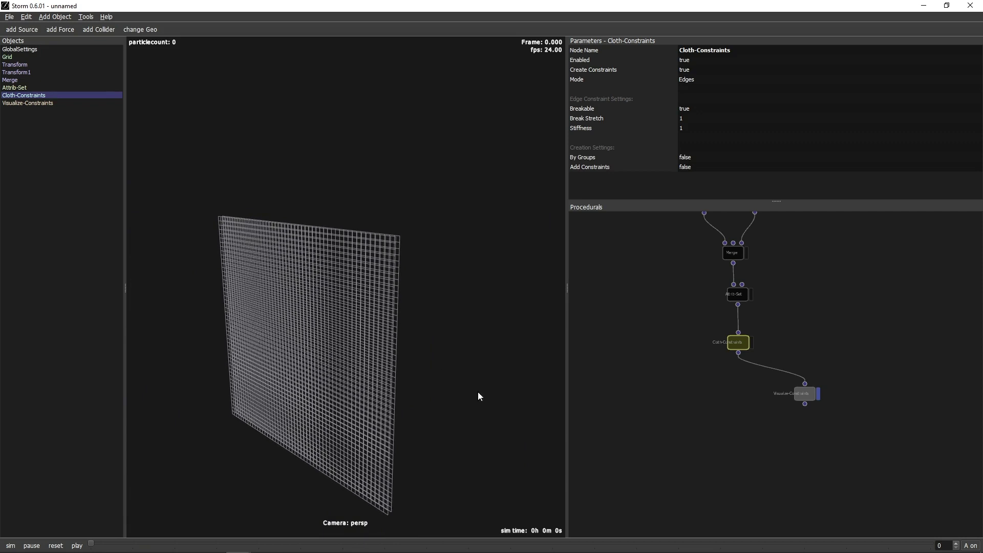
{"action": "middle_click_drag", "start_coordinate": [735, 425], "coordinate": [721, 380]}
{"action": "left_click_drag", "start_coordinate": [802, 354], "coordinate": [830, 387]}
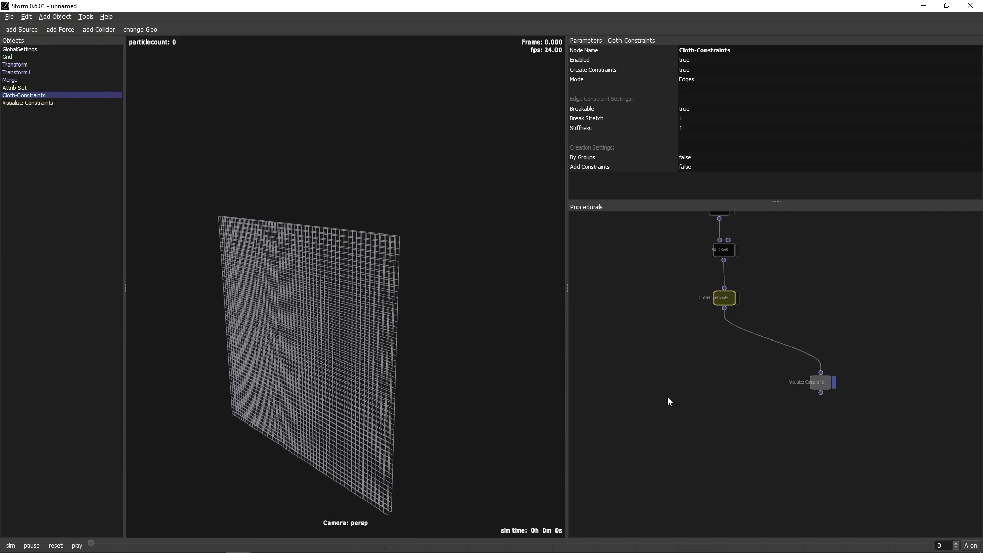
Step: Add a Cloth-Constraints1 node fed by Cloth-Constraints
{"action": "key", "text": "Tab"}
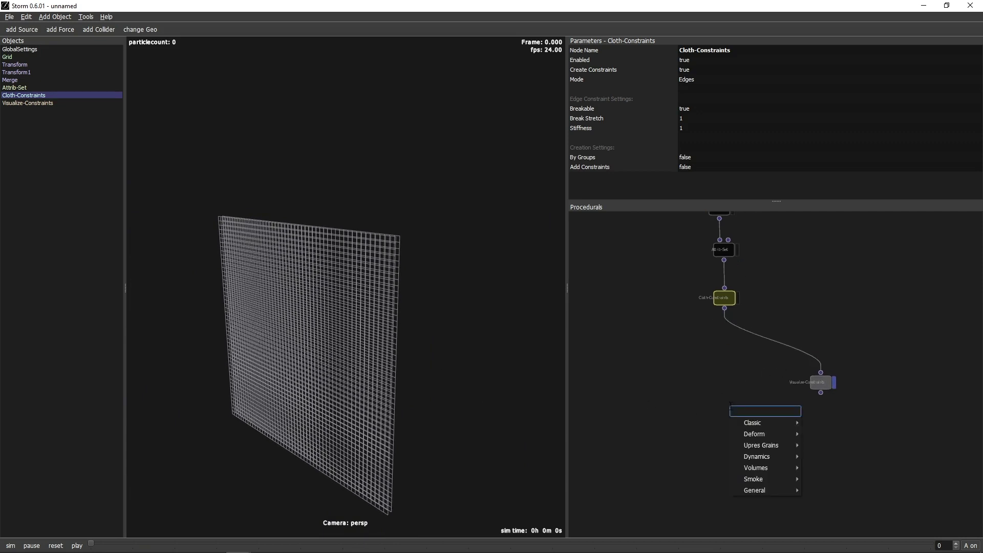
{"action": "type", "text": "const"}
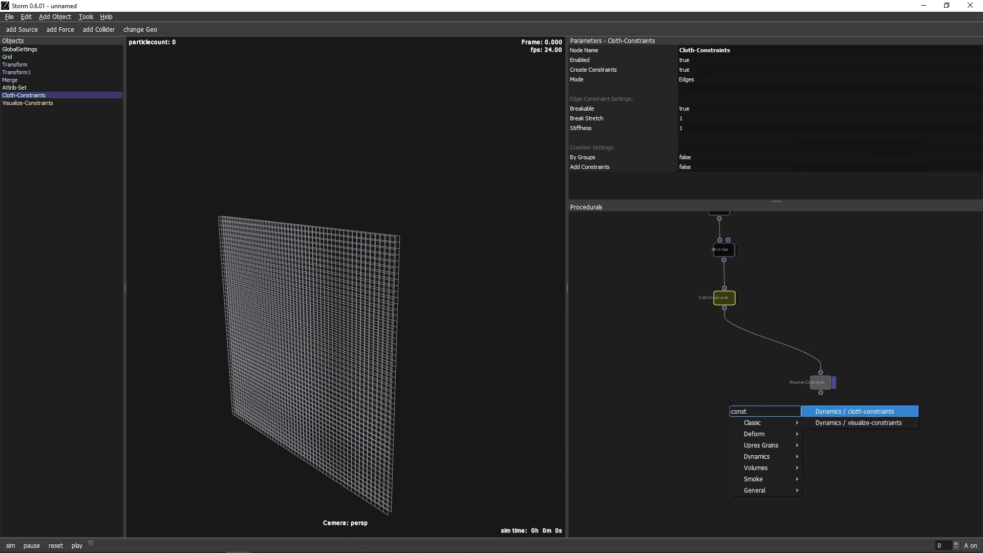
{"action": "key", "text": "Return"}
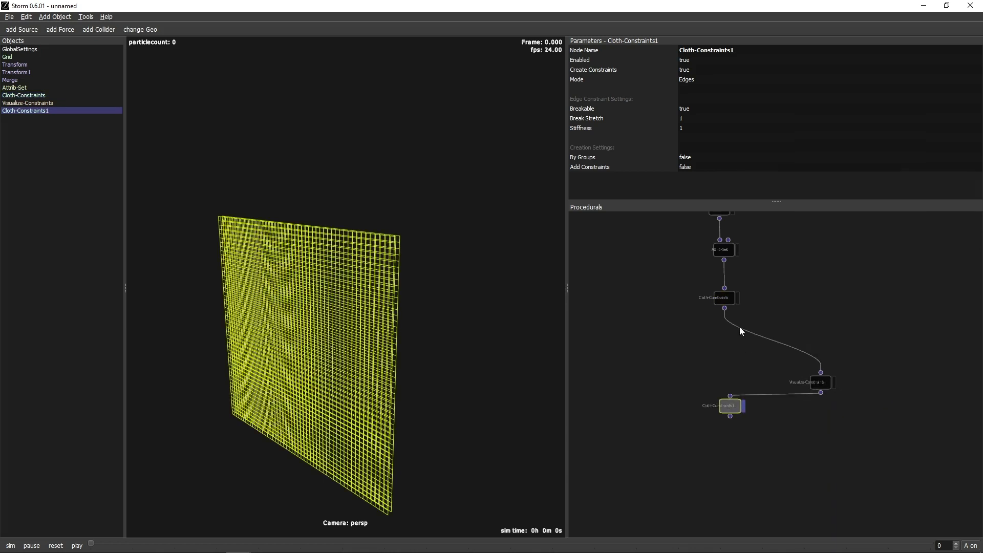
{"action": "left_click_drag", "start_coordinate": [725, 307], "coordinate": [727, 399]}
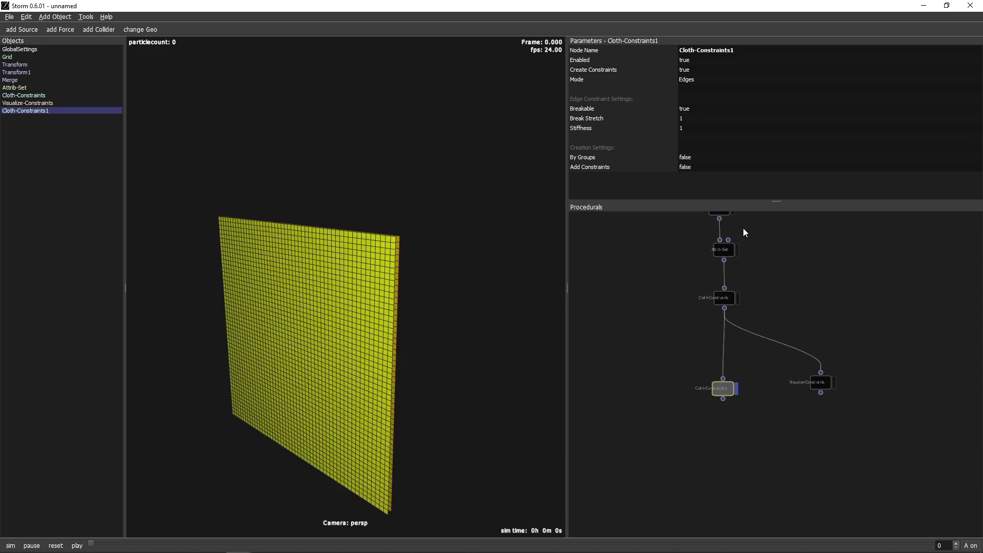
Step: Switch Cloth-Constraints1 to Points mode and rearrange the Grid, Transform and Transform1 nodes
{"action": "left_click", "coordinate": [696, 78]}
{"action": "left_click", "coordinate": [696, 78]}
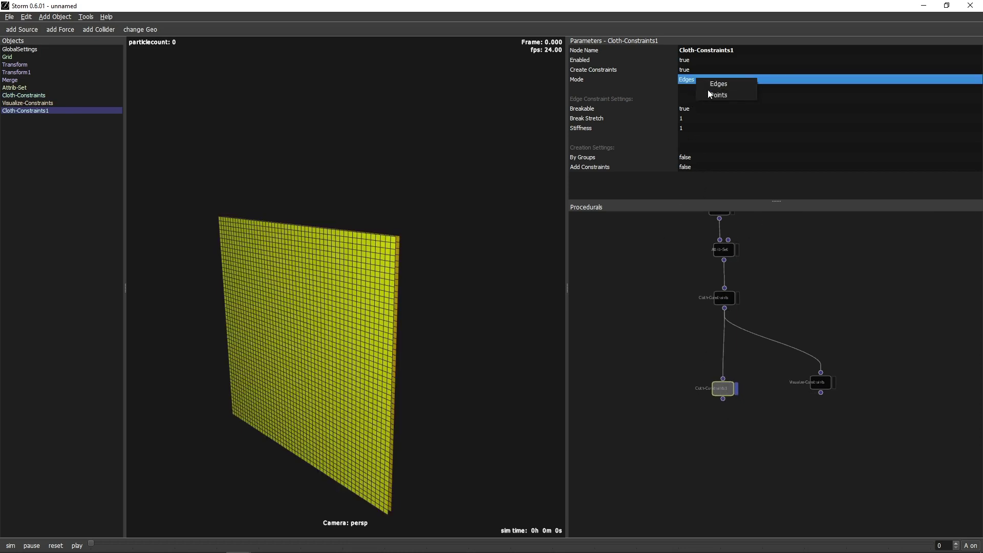
{"action": "left_click", "coordinate": [718, 94]}
{"action": "middle_click_drag", "start_coordinate": [823, 326], "coordinate": [813, 391]}
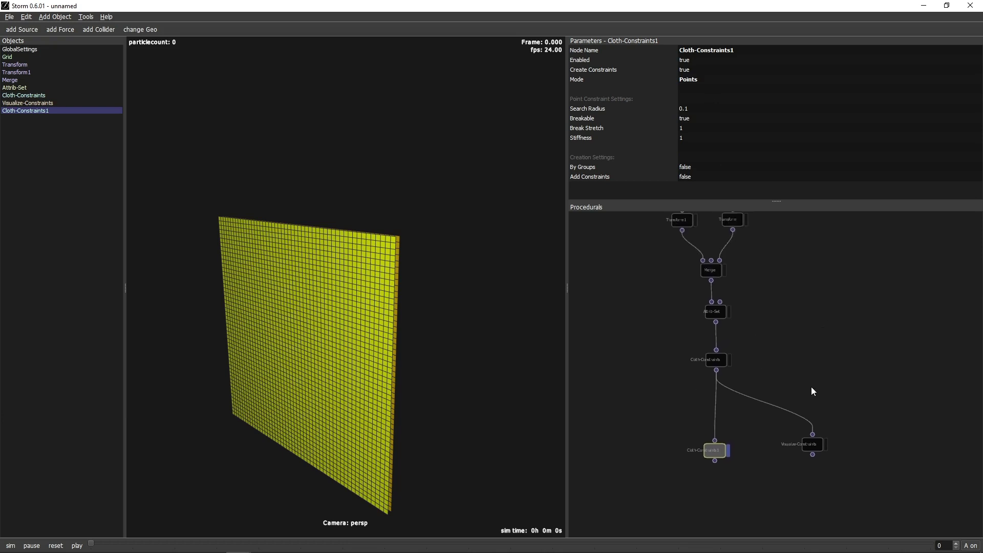
{"action": "middle_click_drag", "start_coordinate": [740, 295], "coordinate": [744, 383]}
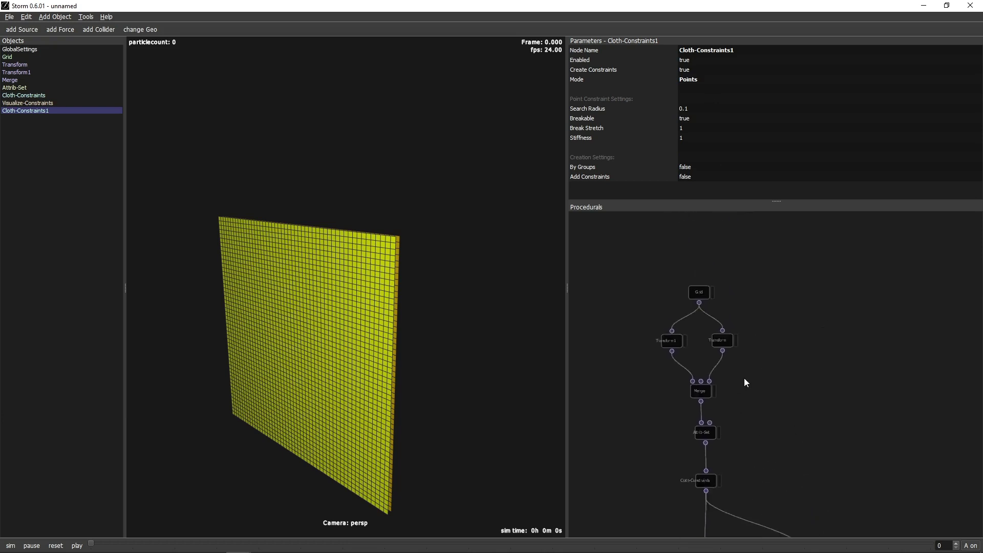
{"action": "left_click_drag", "start_coordinate": [707, 292], "coordinate": [700, 260]}
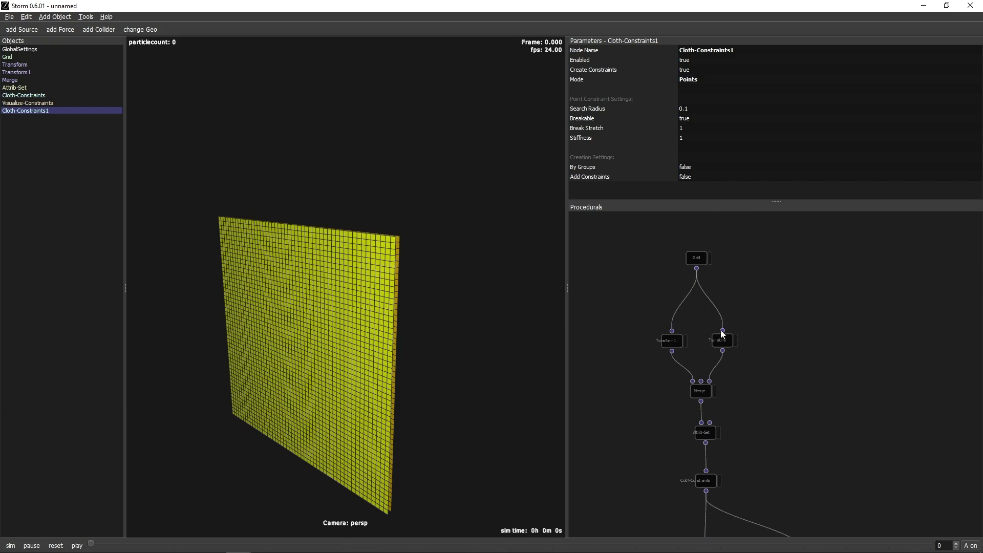
{"action": "left_click_drag", "start_coordinate": [722, 334], "coordinate": [732, 312]}
{"action": "left_click_drag", "start_coordinate": [672, 336], "coordinate": [668, 312]}
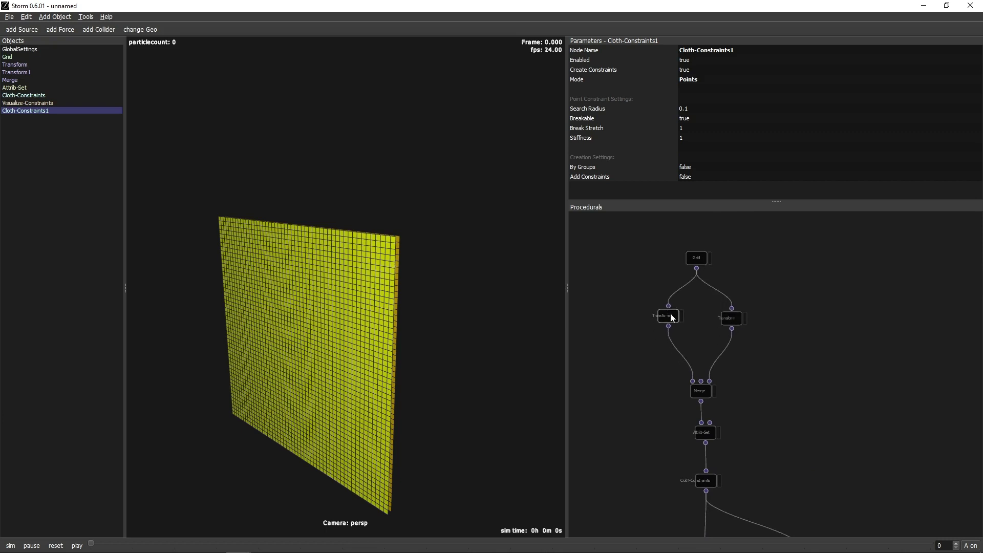
Step: Add an Attrib-Set node writing scalar 'group' = 1 between Transform1 and Merge
{"action": "right_click", "coordinate": [788, 356]}
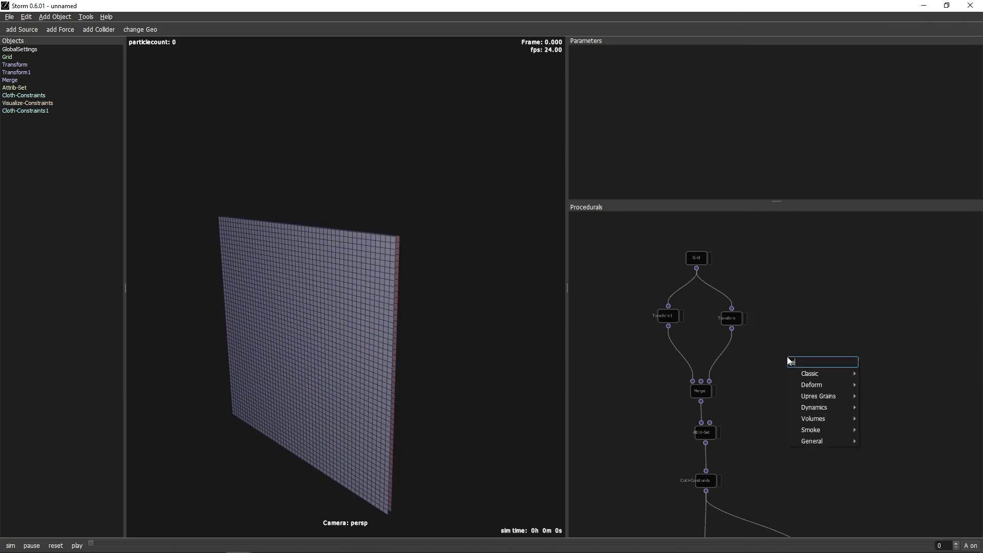
{"action": "type", "text": "att"}
{"action": "left_click", "coordinate": [875, 364]}
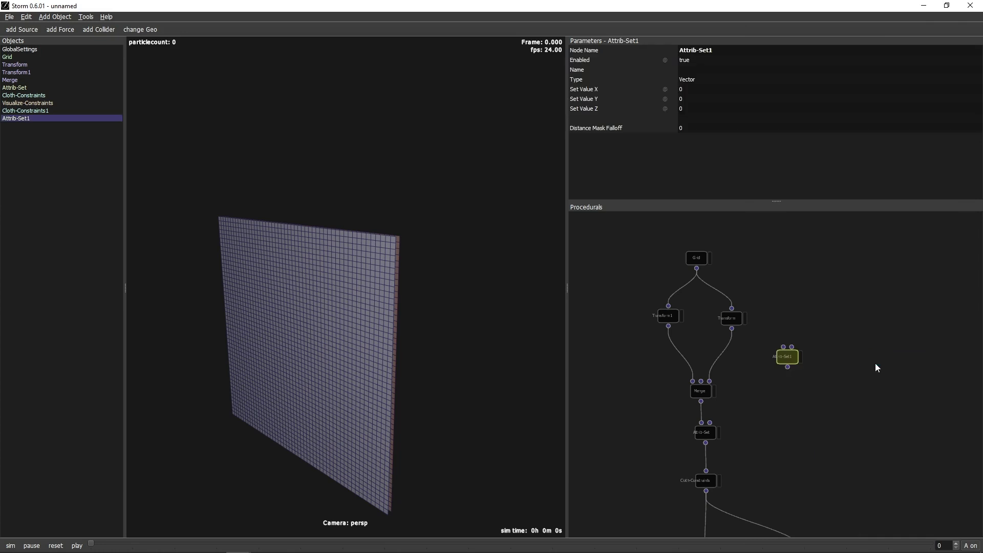
{"action": "left_click", "coordinate": [692, 69]}
{"action": "type", "text": "g"}
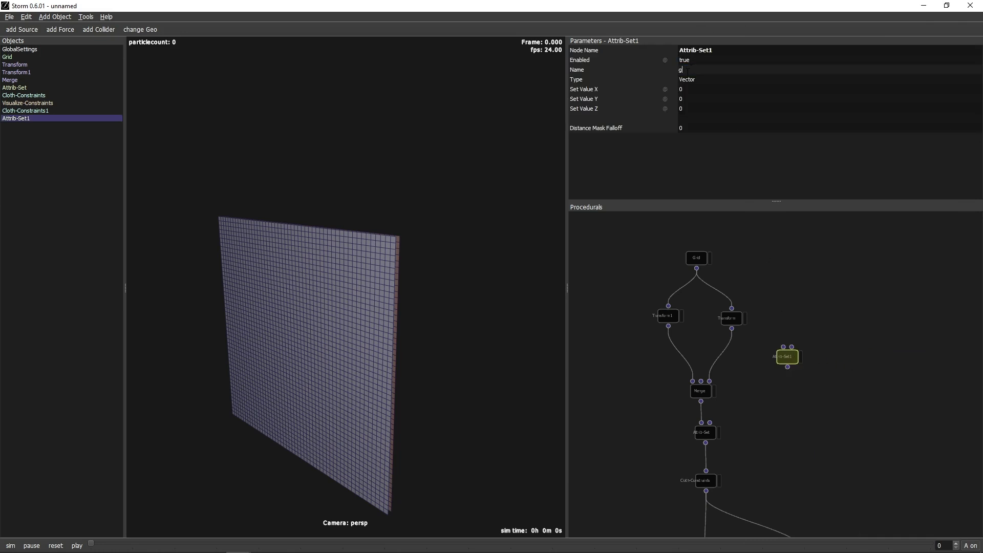
{"action": "type", "text": "roup"}
{"action": "key", "text": "Return"}
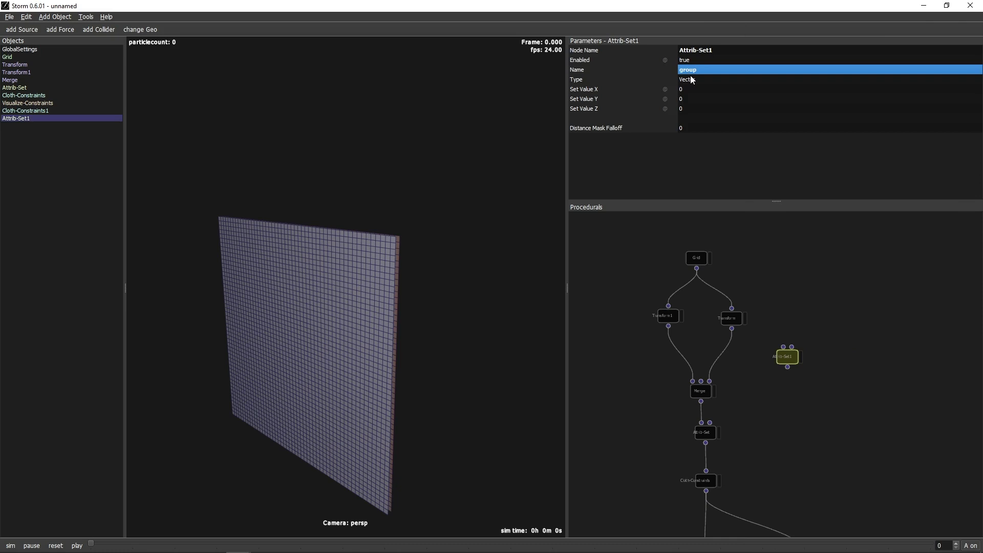
{"action": "left_click", "coordinate": [698, 80]}
{"action": "left_click", "coordinate": [712, 82]}
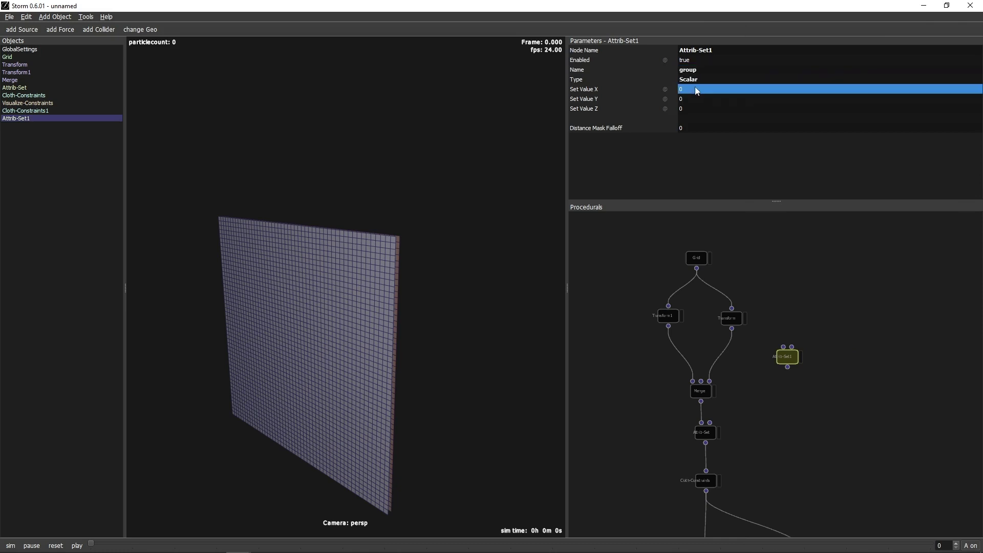
{"action": "left_click", "coordinate": [696, 88]}
{"action": "type", "text": "1"}
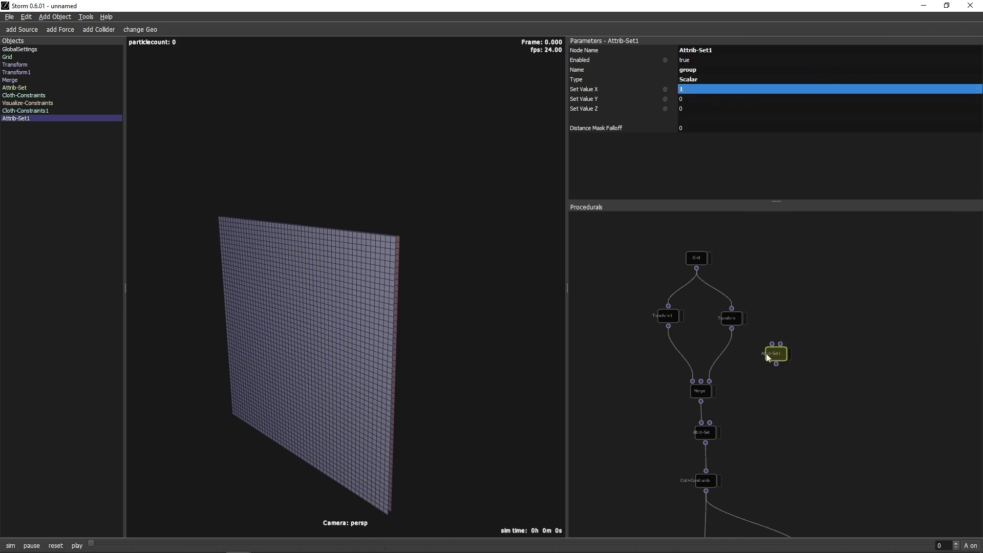
{"action": "left_click_drag", "start_coordinate": [766, 354], "coordinate": [735, 349]}
Step: Duplicate it as Attrib-Set2 with group value 2 for the Transform branch
{"action": "key", "text": "ctrl+c"}
{"action": "key", "text": "ctrl+v"}
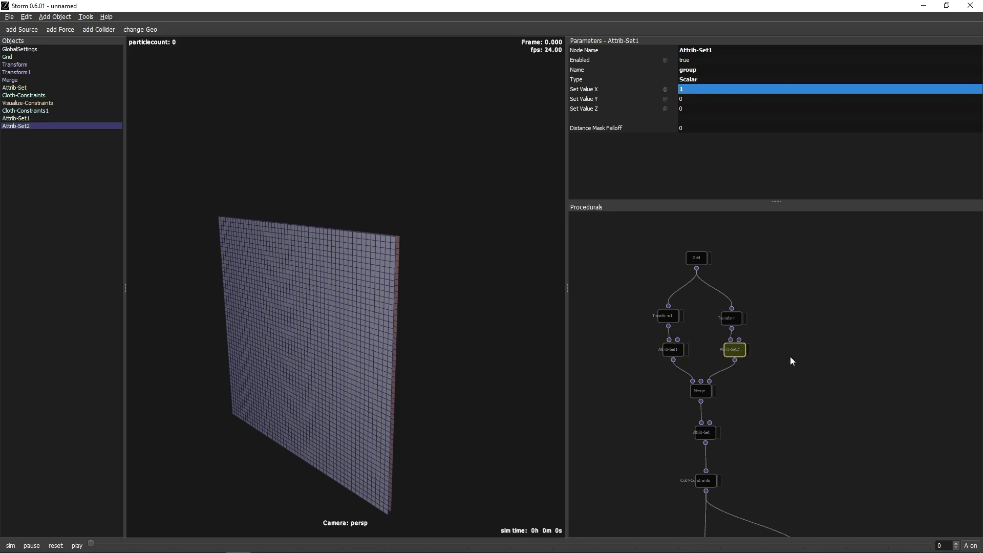
{"action": "left_click", "coordinate": [737, 350]}
{"action": "left_click", "coordinate": [700, 89]}
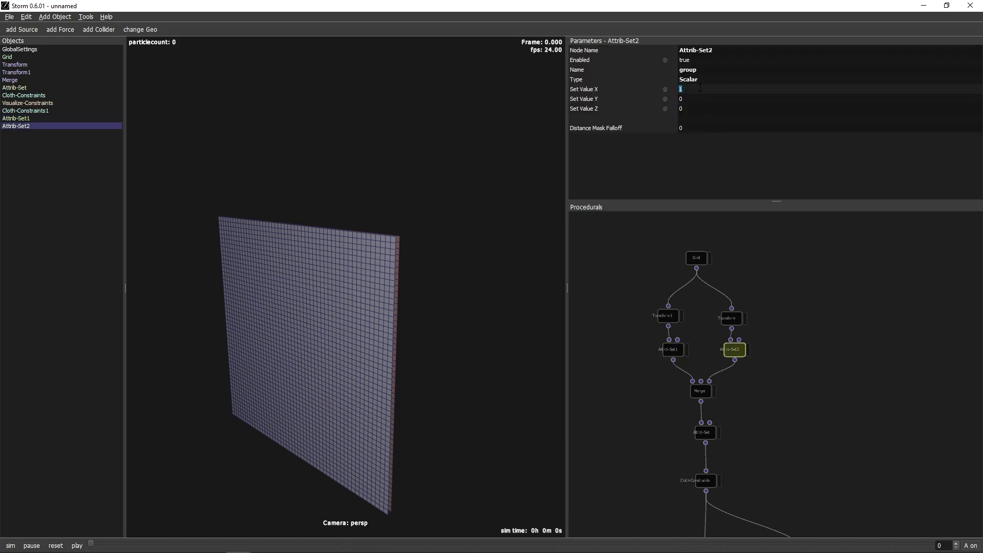
{"action": "type", "text": "2"}
{"action": "key", "text": "Return"}
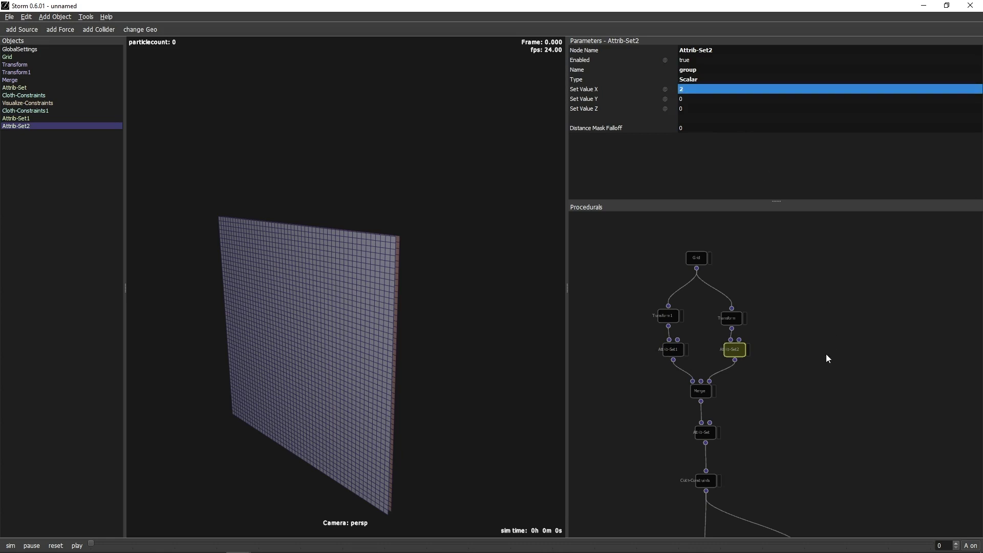
{"action": "left_click", "coordinate": [828, 359]}
{"action": "middle_click_drag", "start_coordinate": [722, 423], "coordinate": [707, 262]}
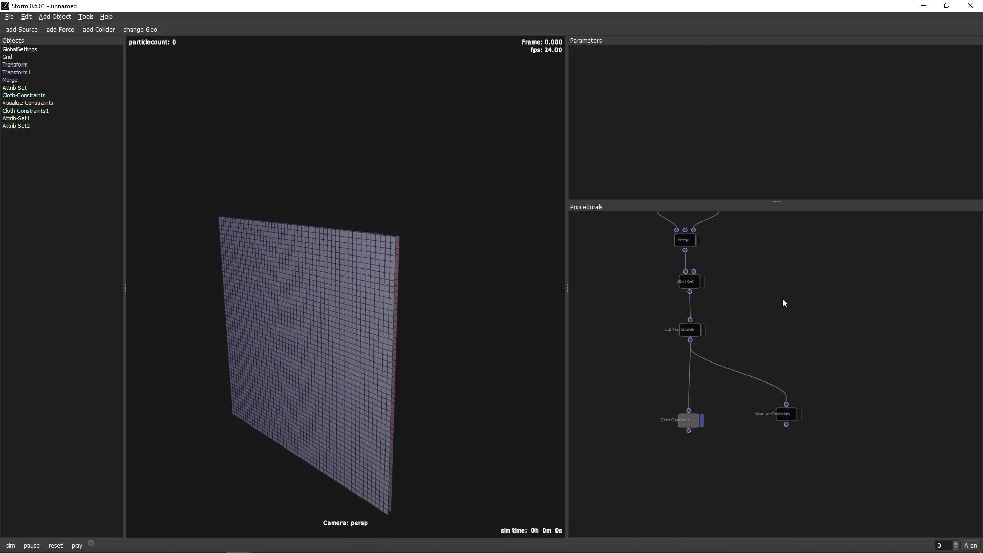
Step: Wire Cloth-Constraints1 into Visualize-Constraints
{"action": "left_click", "coordinate": [687, 425]}
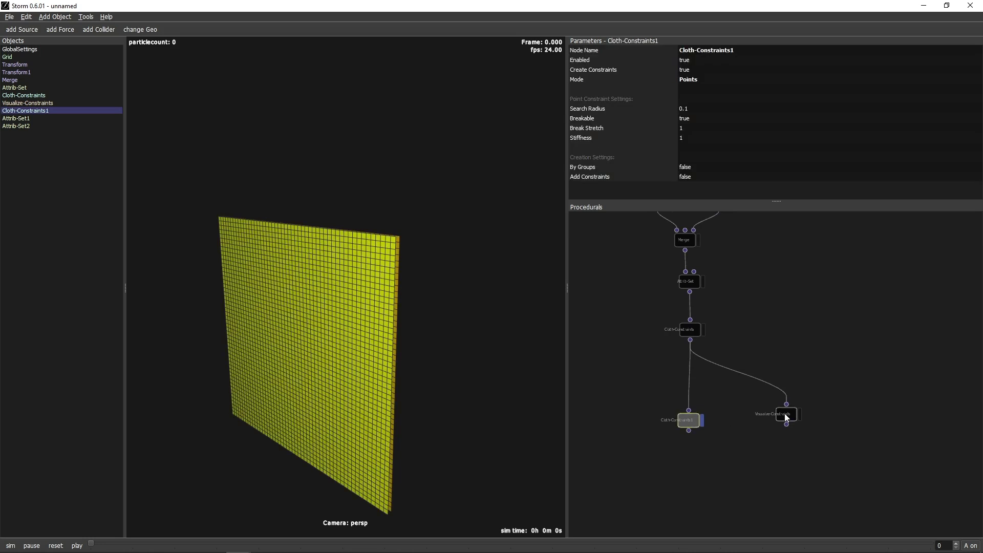
{"action": "left_click_drag", "start_coordinate": [787, 415], "coordinate": [784, 469]}
{"action": "left_click_drag", "start_coordinate": [689, 430], "coordinate": [784, 457]}
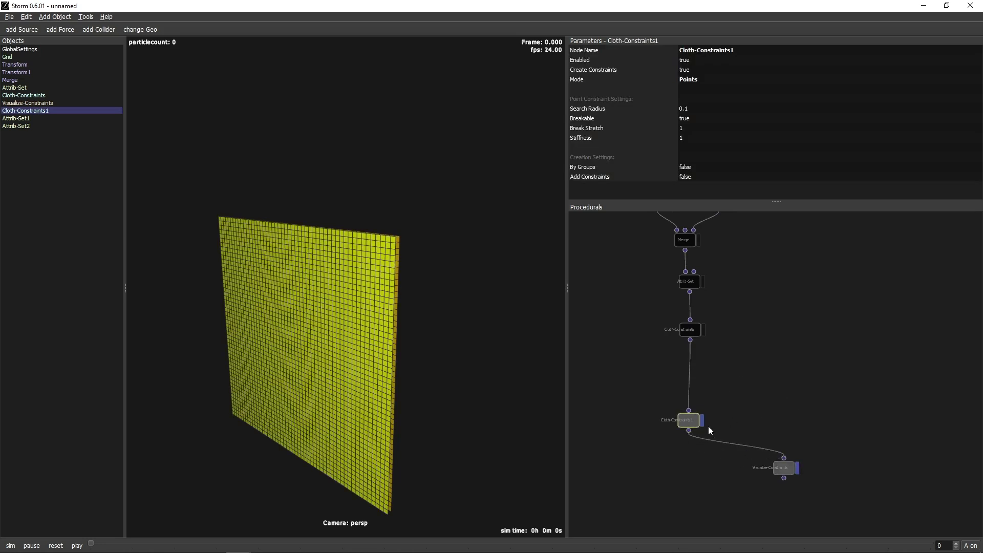
{"action": "left_click_drag", "start_coordinate": [689, 423], "coordinate": [692, 420]}
{"action": "left_click", "coordinate": [782, 467]}
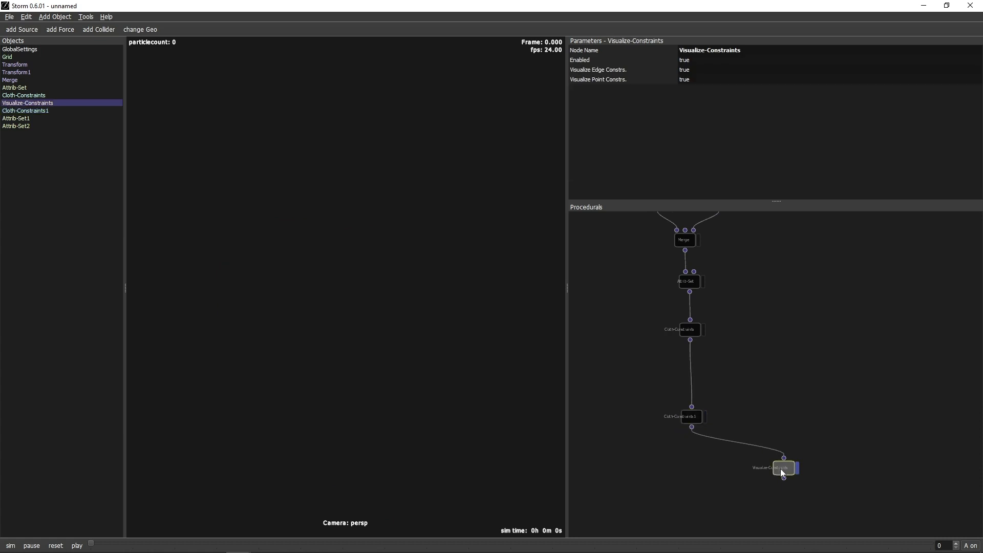
{"action": "middle_click_drag", "start_coordinate": [699, 426], "coordinate": [748, 364]}
{"action": "left_click", "coordinate": [677, 376]}
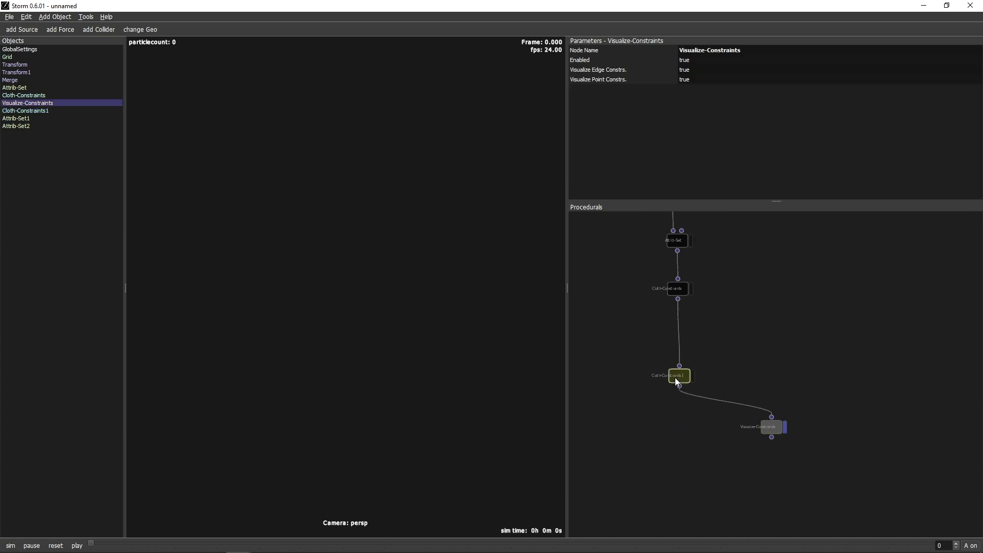
Step: Set Cloth-Constraints1's Search Radius to 0.4 and inspect the resulting cloth grid
{"action": "double_click", "coordinate": [697, 109]}
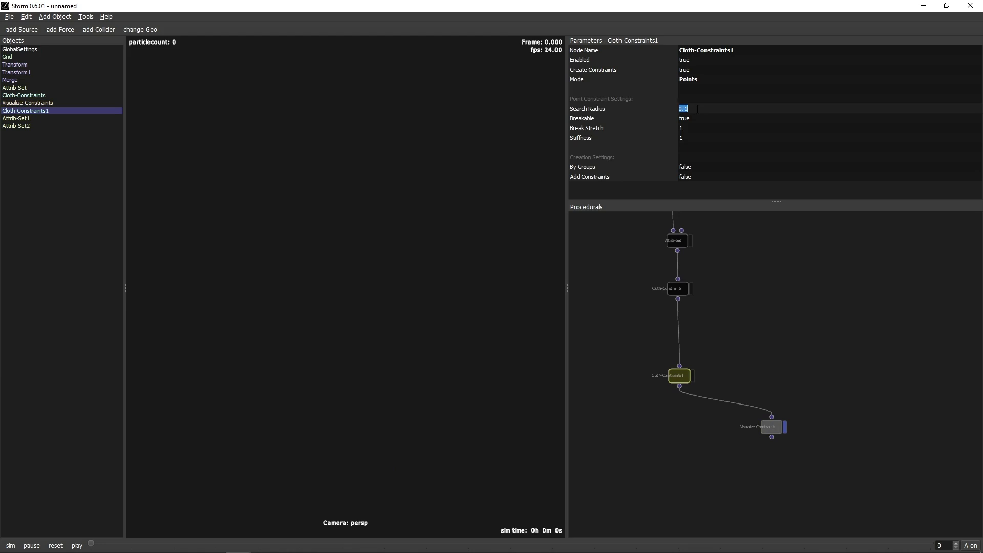
{"action": "key", "text": "BackSpace"}
{"action": "type", "text": "4"}
{"action": "key", "text": "Return"}
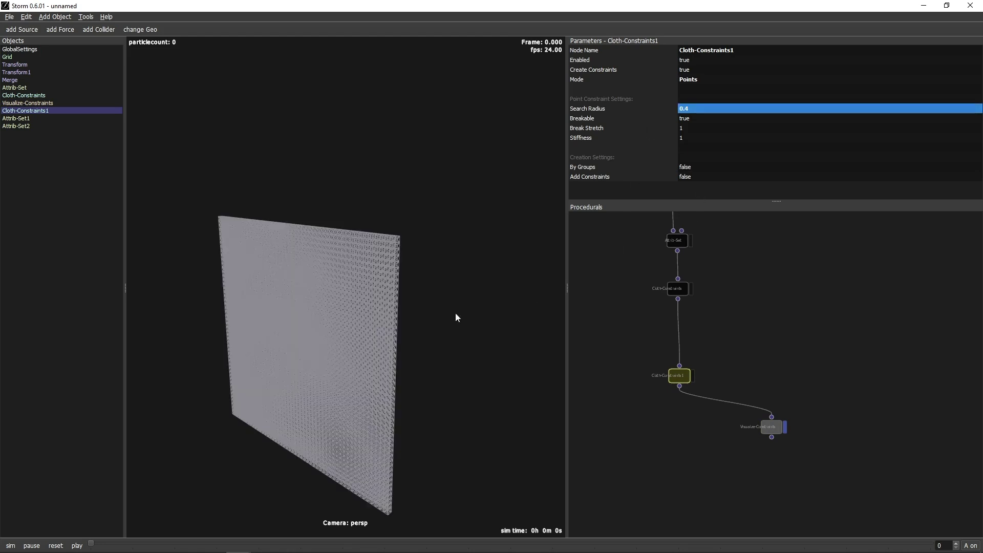
{"action": "left_click_drag", "start_coordinate": [455, 315], "coordinate": [397, 415]}
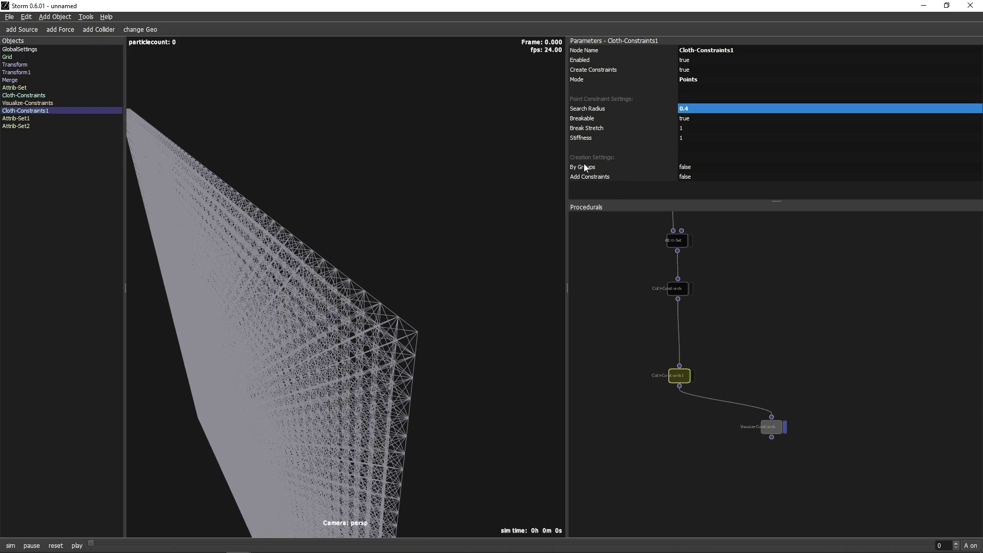
Step: Turn on By Groups in Cloth-Constraints1 with Group Mode set to Link Different Groups
{"action": "left_click", "coordinate": [686, 168]}
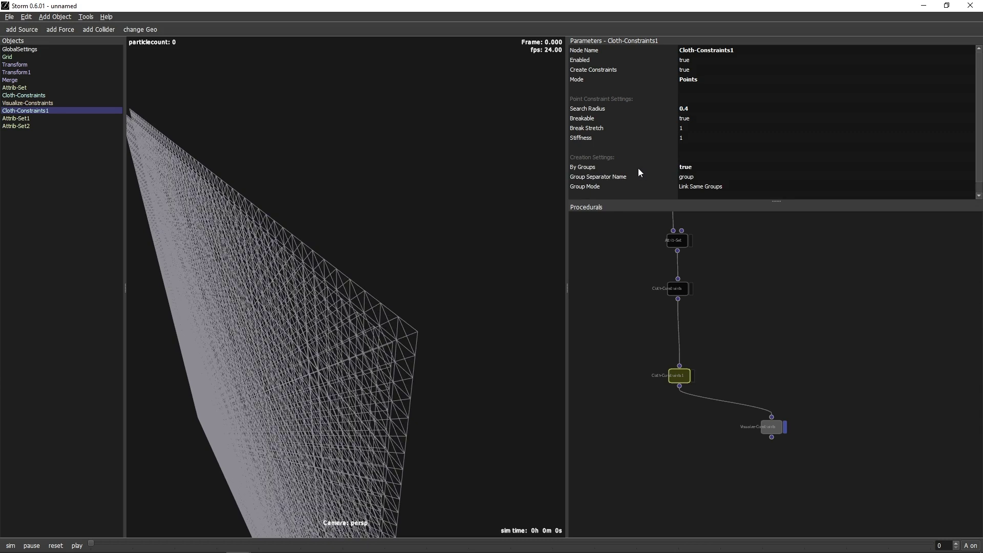
{"action": "left_click_drag", "start_coordinate": [514, 251], "coordinate": [452, 310]}
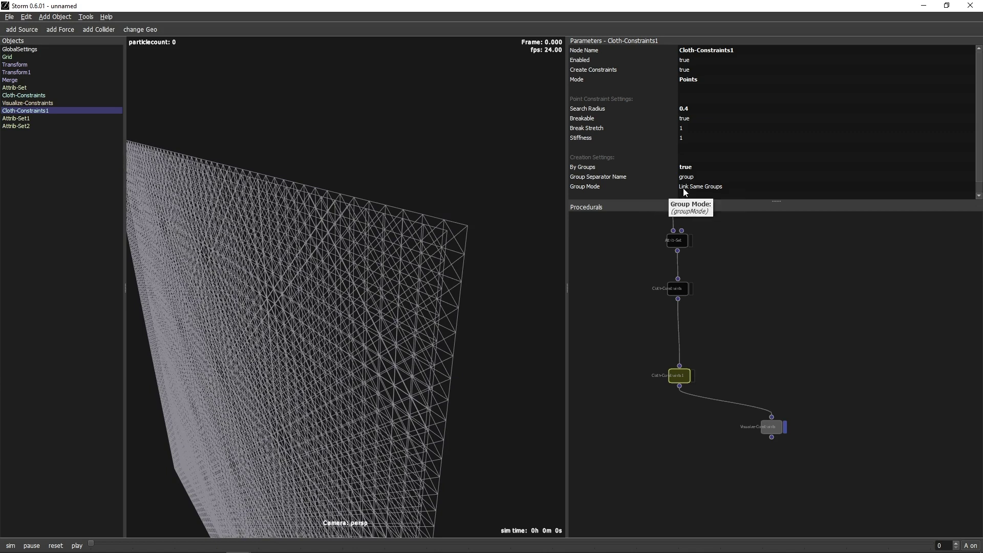
{"action": "left_click", "coordinate": [701, 188]}
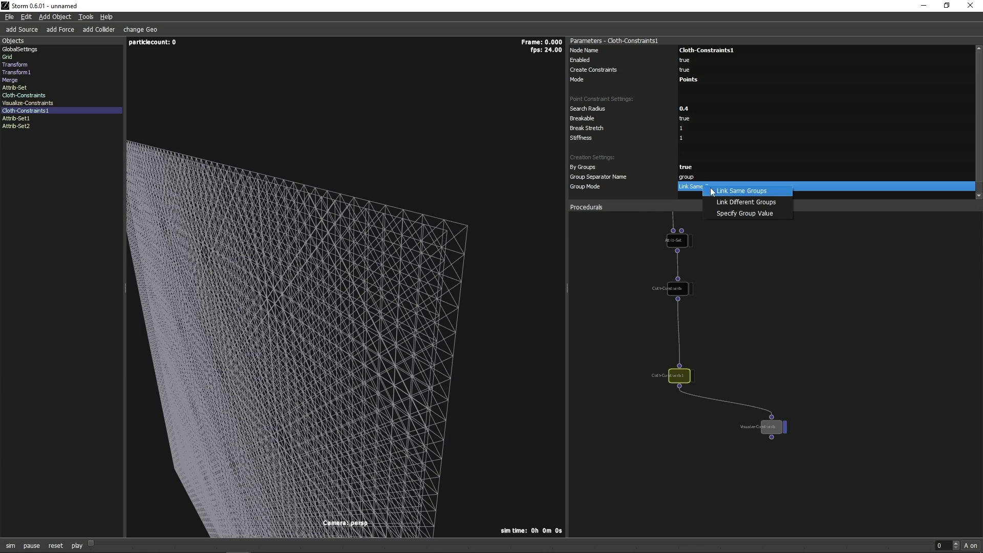
{"action": "left_click", "coordinate": [715, 202]}
{"action": "middle_click_drag", "start_coordinate": [472, 273], "coordinate": [382, 321]}
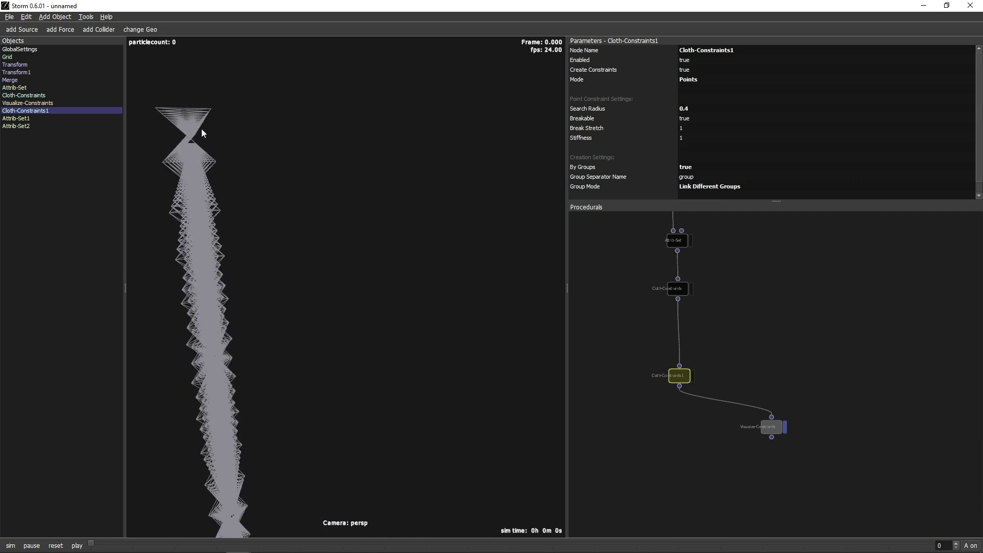
{"action": "middle_click_drag", "start_coordinate": [272, 214], "coordinate": [323, 289]}
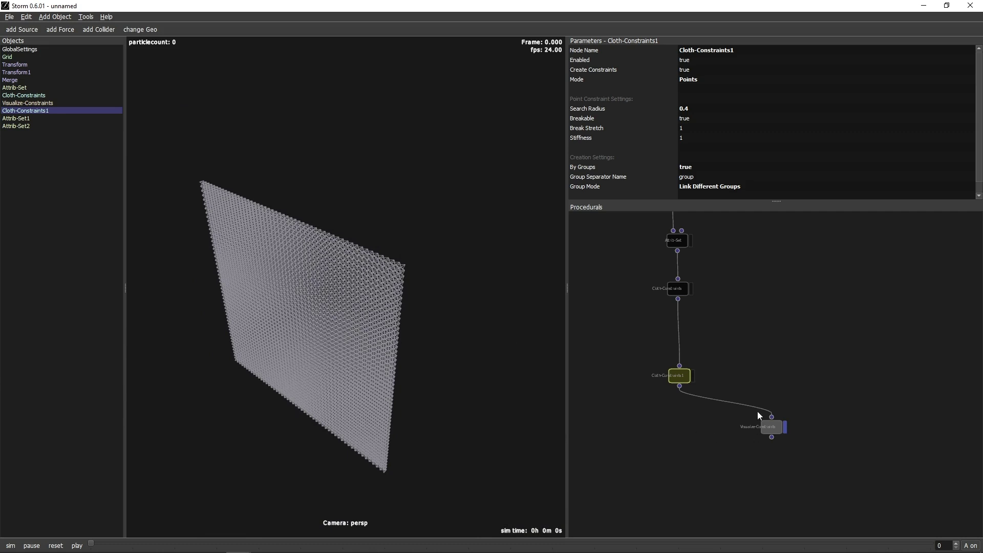
Step: Turn on Add Constraints for Cloth-Constraints1
{"action": "left_click_drag", "start_coordinate": [680, 378], "coordinate": [680, 373]}
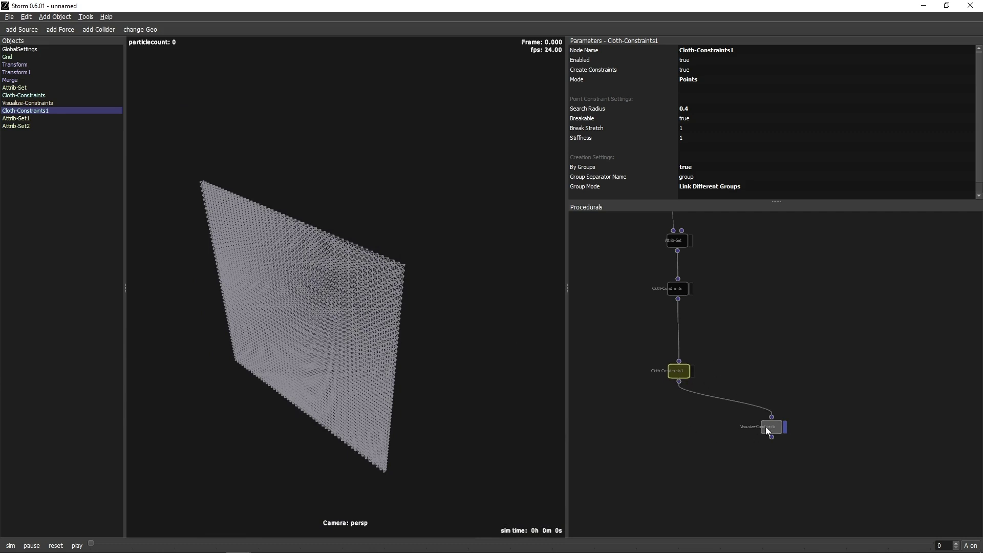
{"action": "scroll", "coordinate": [706, 175], "scroll_direction": "down", "scroll_amount": 1}
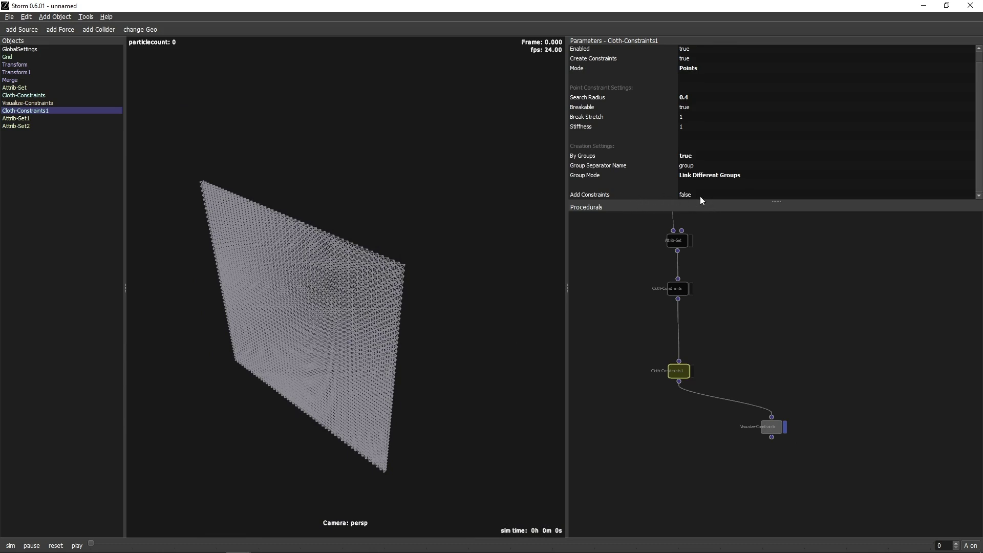
{"action": "left_click", "coordinate": [651, 194]}
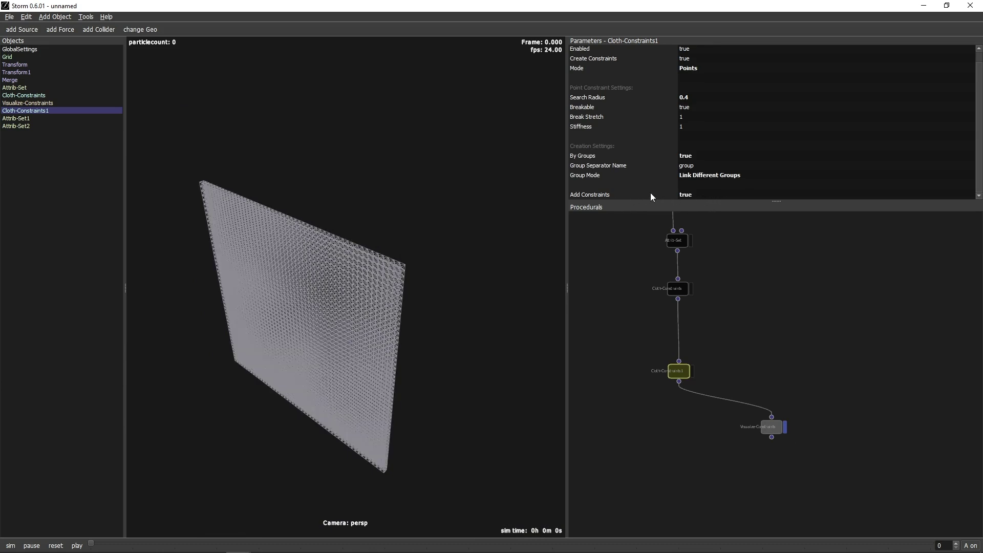
{"action": "right_click_drag", "start_coordinate": [444, 256], "coordinate": [432, 353]}
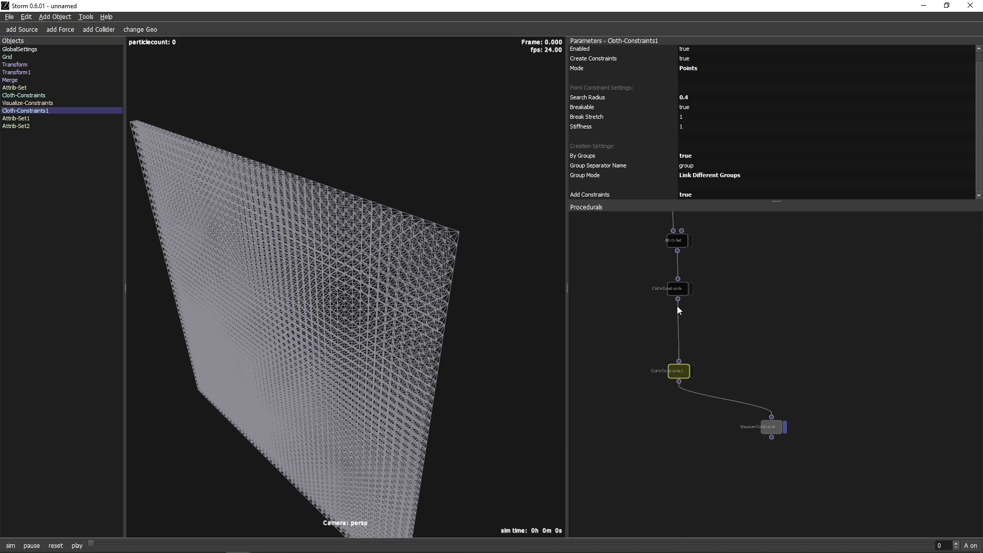
{"action": "left_click", "coordinate": [676, 290]}
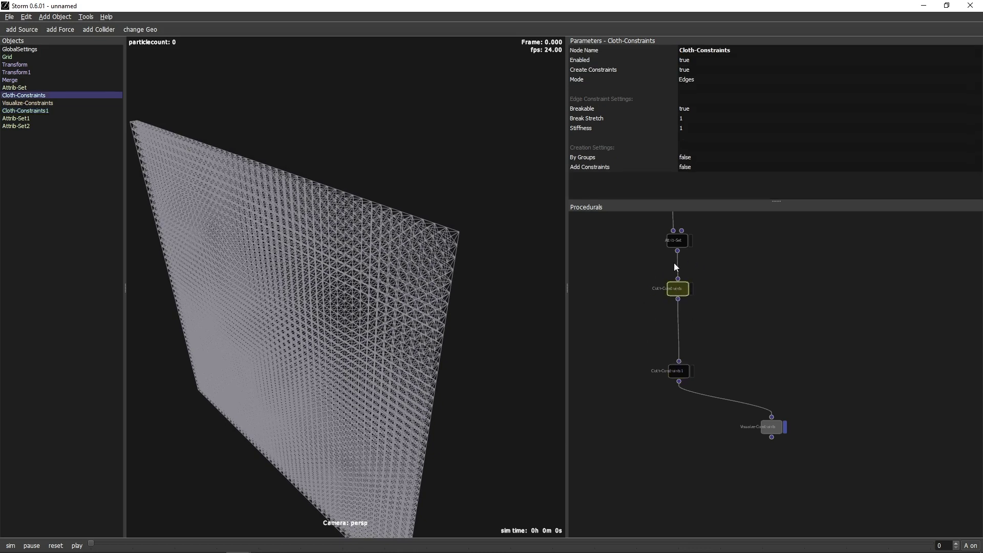
{"action": "left_click", "coordinate": [674, 376]}
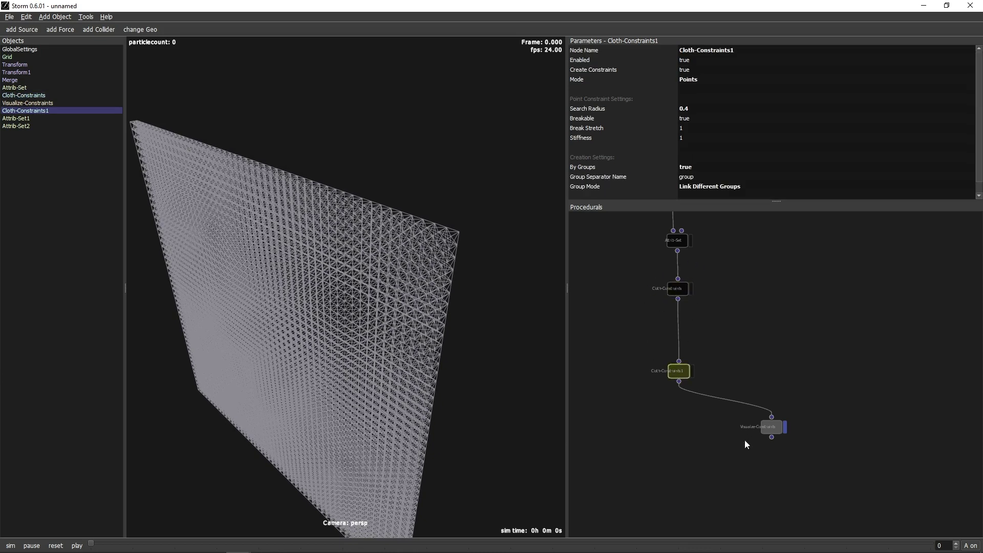
{"action": "left_click", "coordinate": [696, 467]}
{"action": "middle_click_drag", "start_coordinate": [696, 467], "coordinate": [698, 426]}
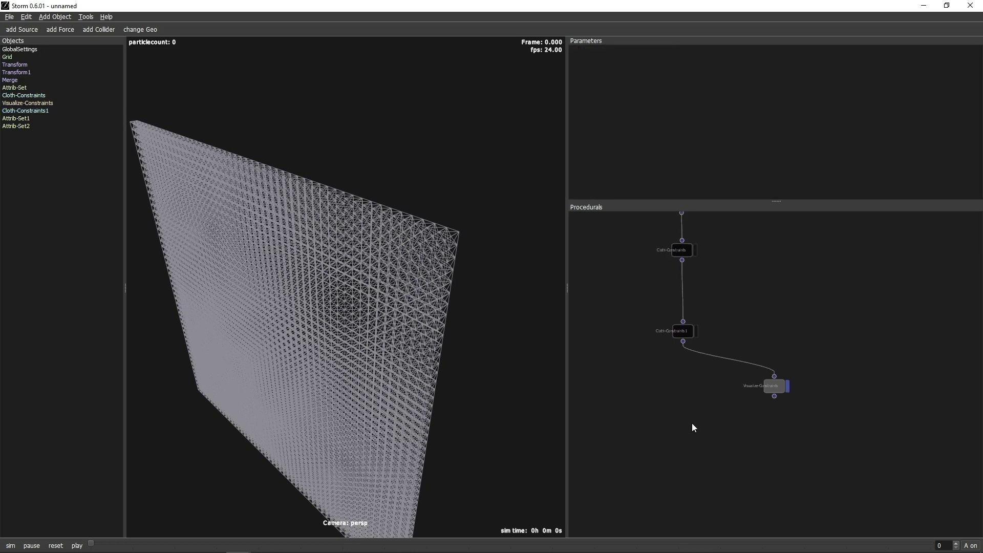
Step: Add a Cloth-Solver node fed by Cloth-Constraints1
{"action": "right_click", "coordinate": [693, 429]}
{"action": "type", "text": "cloth"}
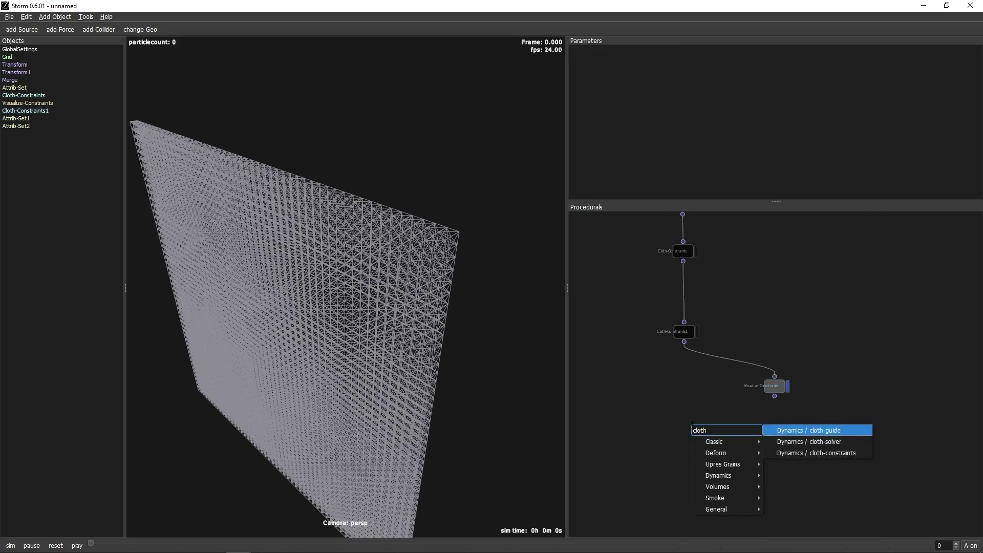
{"action": "key", "text": "Down"}
{"action": "key", "text": "Return"}
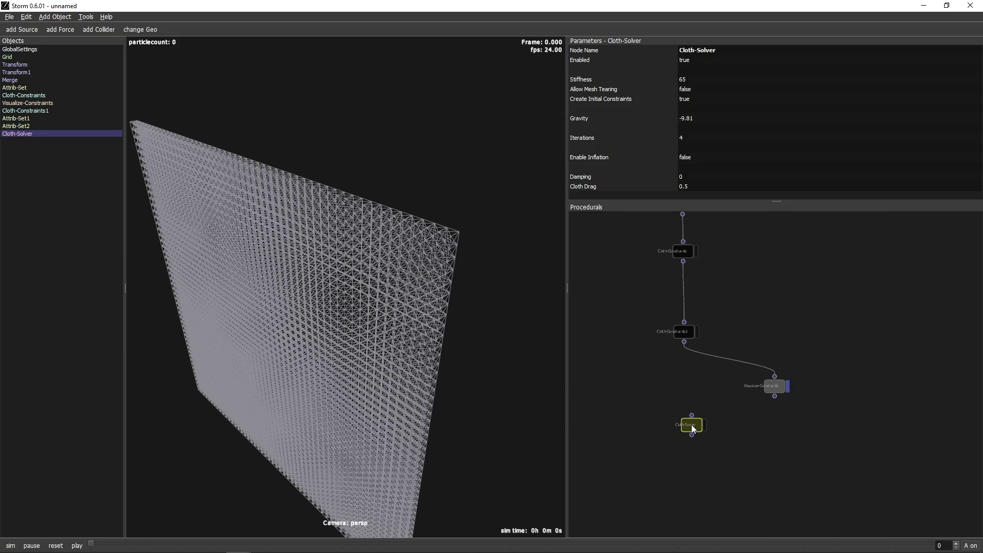
{"action": "left_click_drag", "start_coordinate": [684, 342], "coordinate": [644, 424]}
Step: Set Breakable to false on the Cloth-Constraints node
{"action": "scroll", "coordinate": [760, 302], "scroll_direction": "up", "scroll_amount": 2}
{"action": "left_click", "coordinate": [698, 306]}
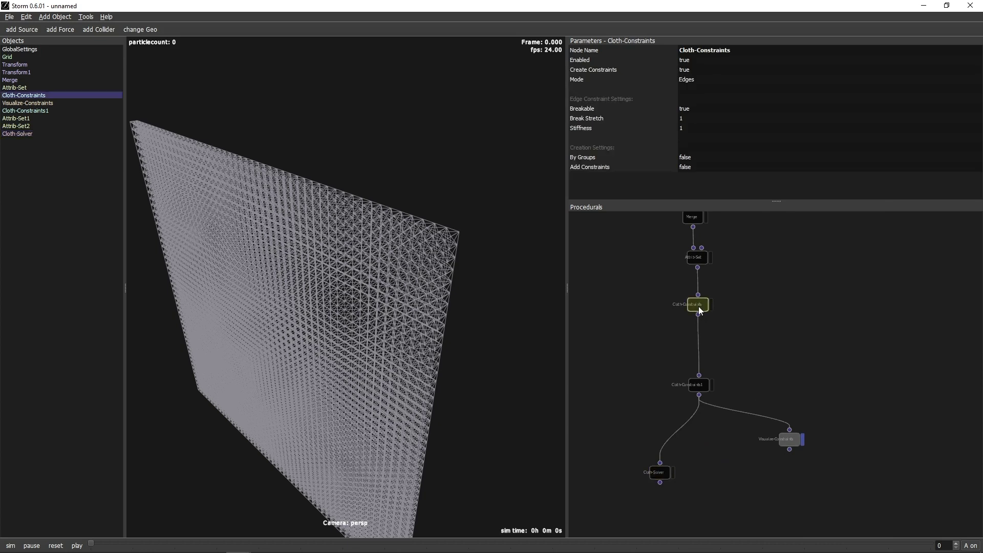
{"action": "left_click", "coordinate": [602, 107]}
Step: Set the Cloth-Solver's Create Initial Constraints to false
{"action": "middle_click_drag", "start_coordinate": [662, 394], "coordinate": [672, 312]}
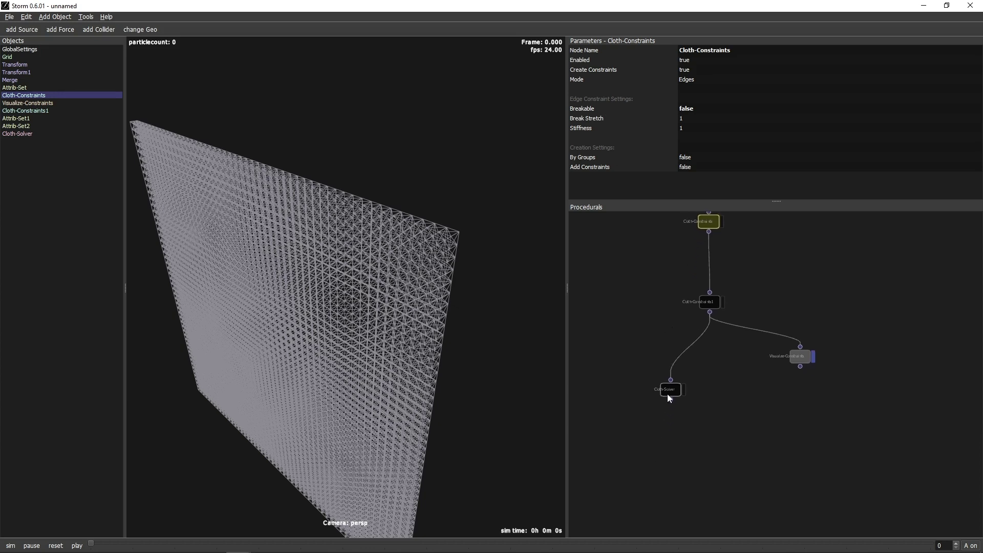
{"action": "left_click_drag", "start_coordinate": [710, 310], "coordinate": [707, 294]}
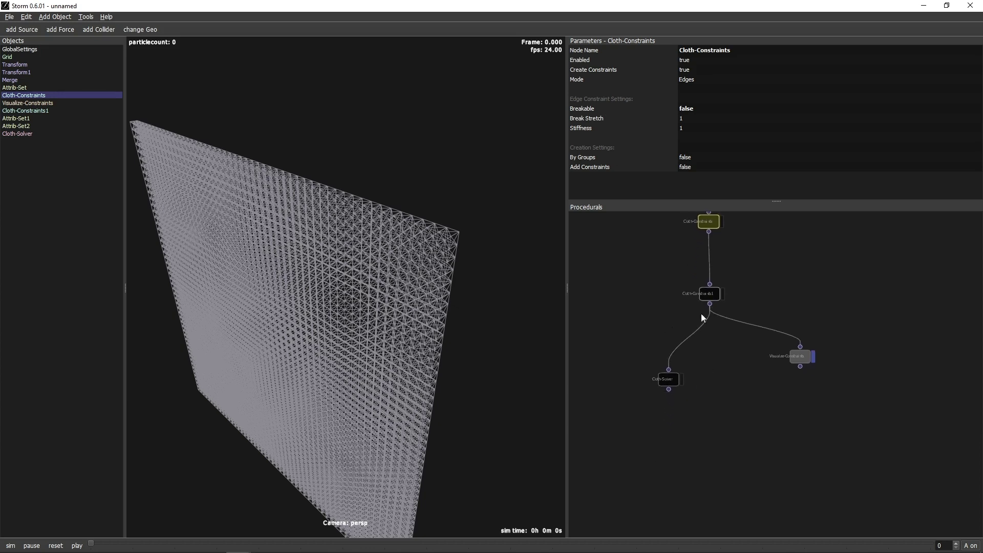
{"action": "scroll", "coordinate": [701, 313], "scroll_direction": "down", "scroll_amount": 2}
{"action": "left_click", "coordinate": [688, 344]}
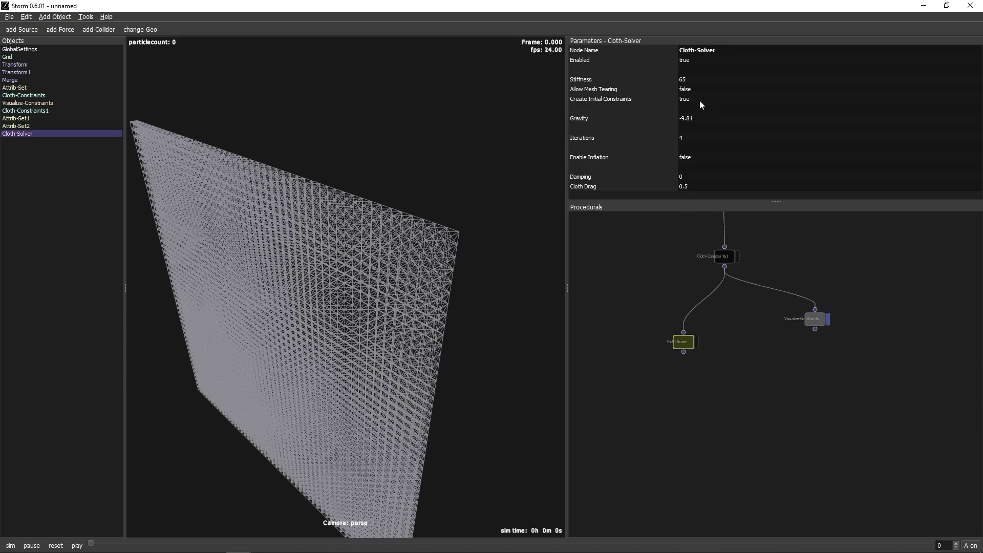
{"action": "left_click", "coordinate": [657, 99]}
Step: Enable Run Procedurals on Subframes in GlobalSettings and add a Cloth-Guide fed by the Cloth-Solver
{"action": "left_click", "coordinate": [32, 49]}
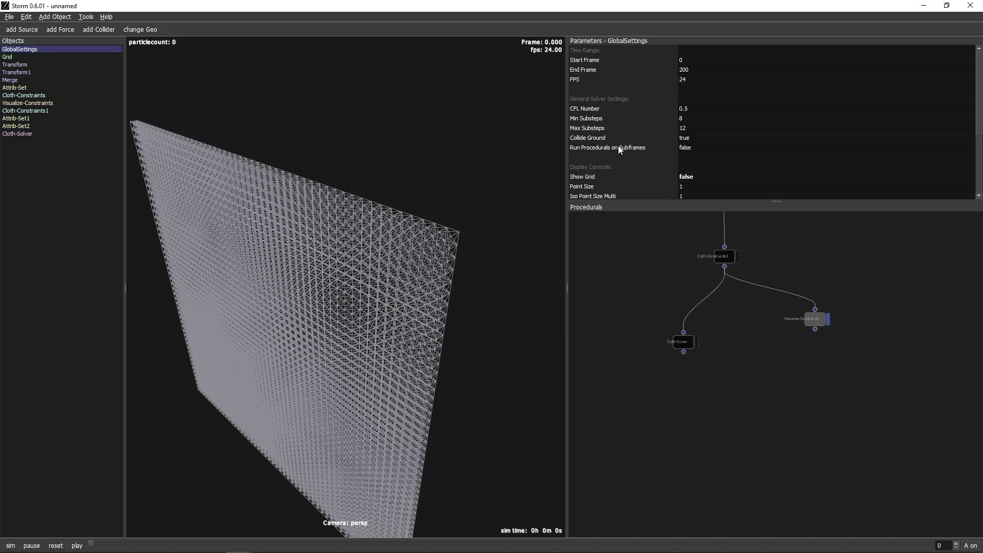
{"action": "left_click", "coordinate": [685, 149]}
{"action": "middle_click_drag", "start_coordinate": [689, 414], "coordinate": [716, 383]}
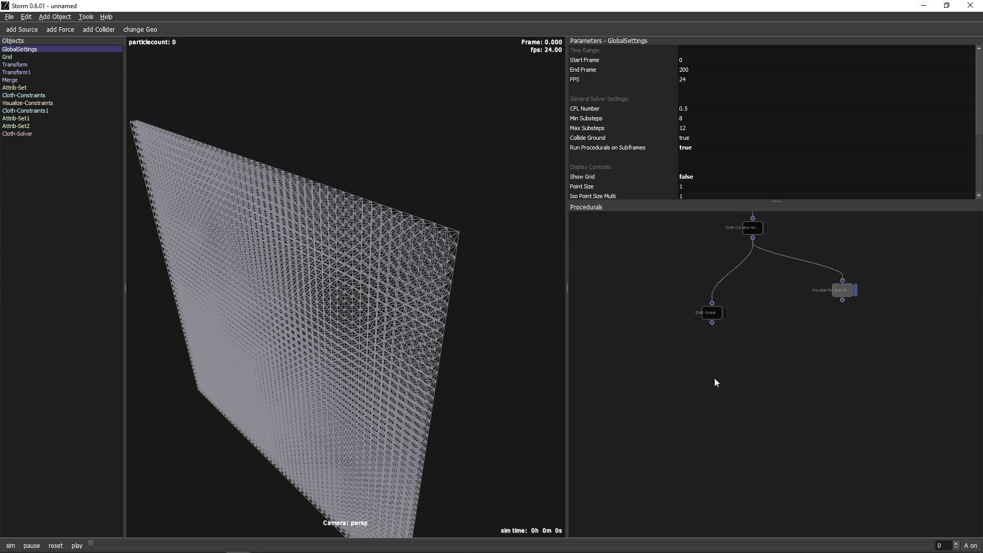
{"action": "key", "text": "Tab"}
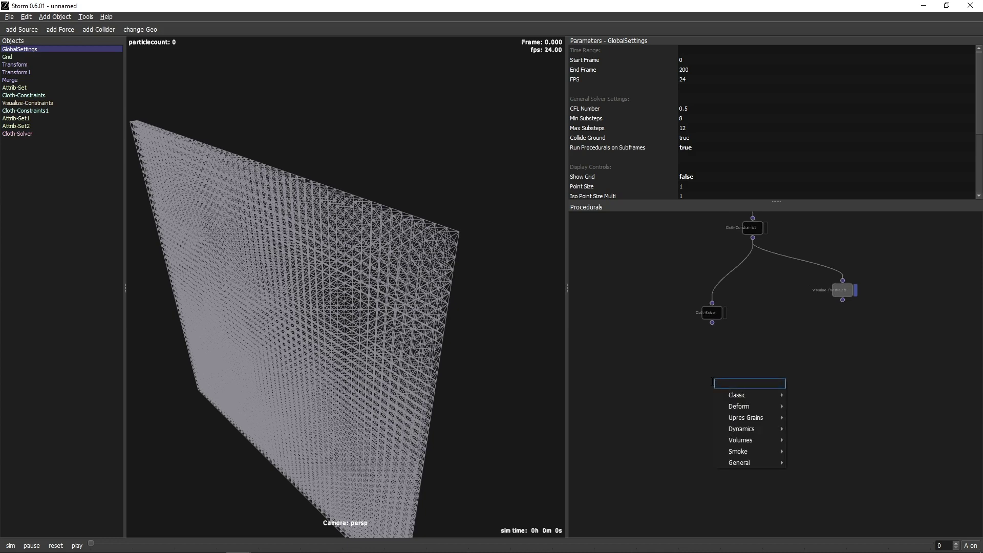
{"action": "type", "text": "guide"}
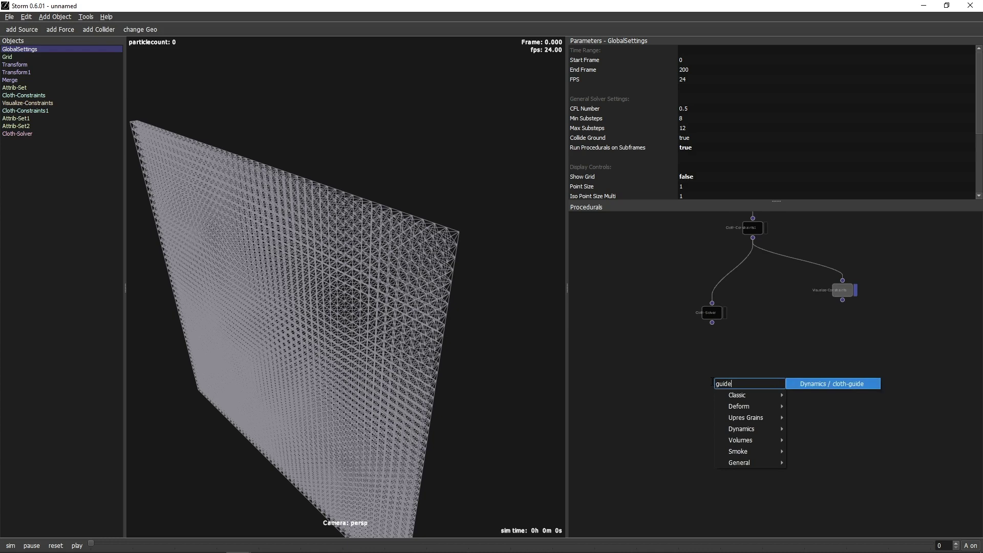
{"action": "key", "text": "Return"}
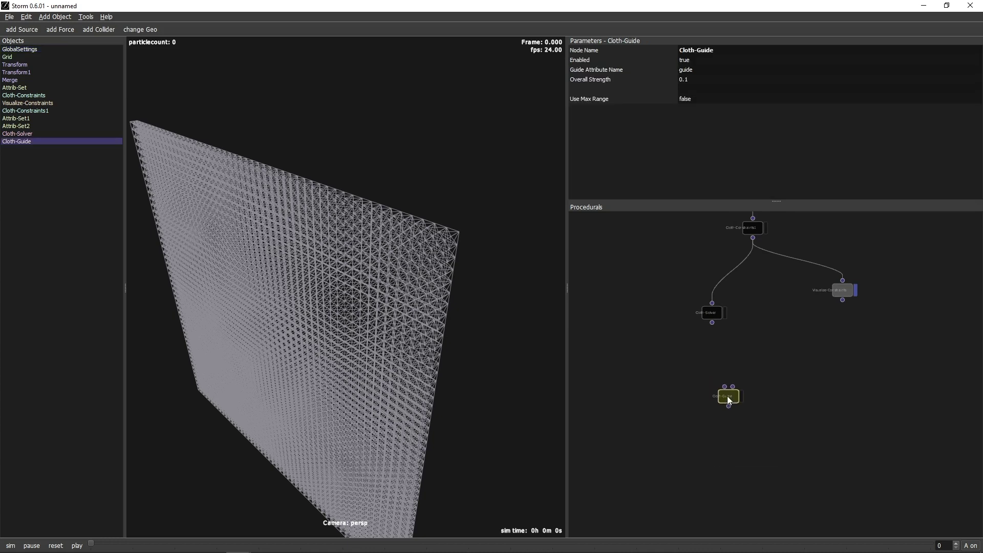
{"action": "left_click_drag", "start_coordinate": [712, 323], "coordinate": [725, 404]}
{"action": "left_click_drag", "start_coordinate": [778, 380], "coordinate": [726, 436]}
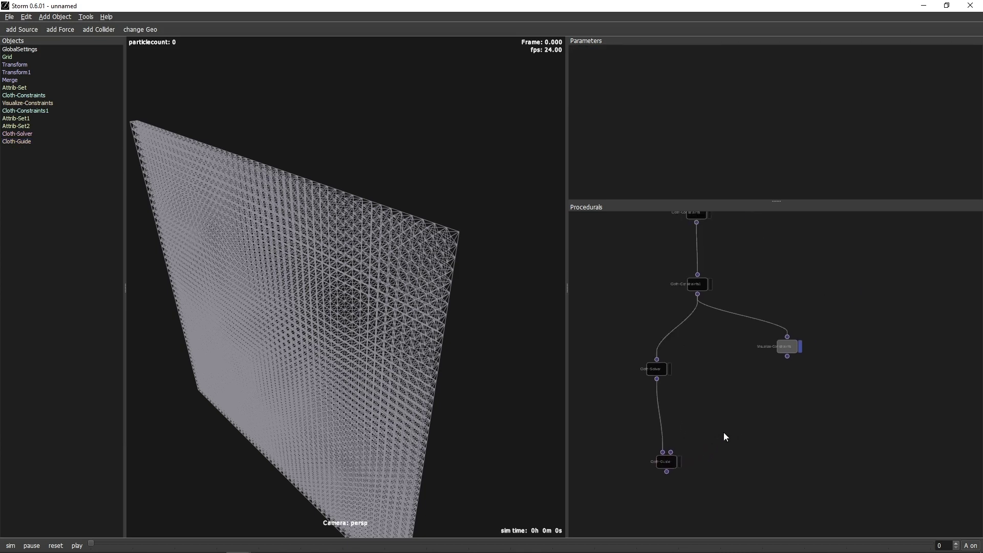
Step: Add a Transform2 node fed by Cloth-Constraints1 and display it in the viewport
{"action": "key", "text": "ctrl+v"}
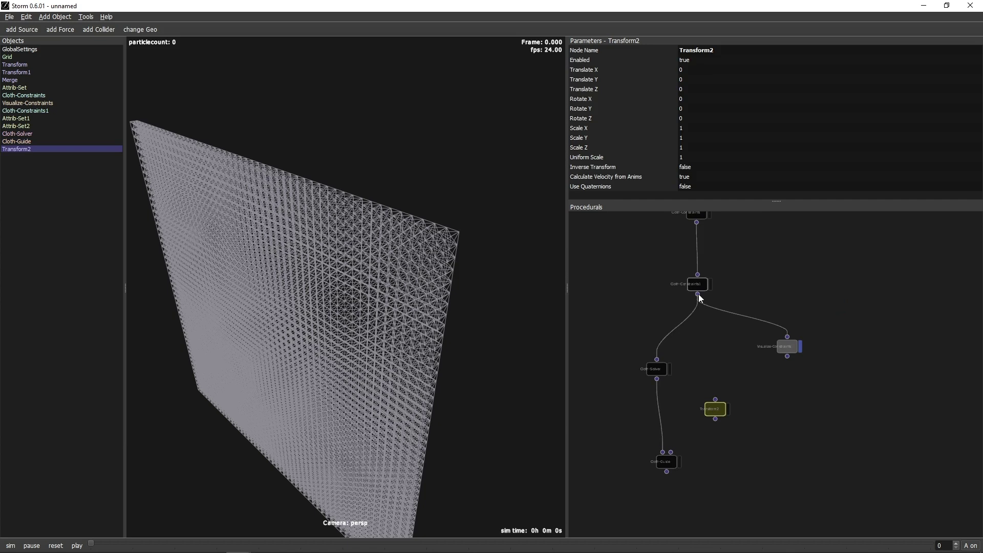
{"action": "left_click_drag", "start_coordinate": [699, 295], "coordinate": [716, 399]}
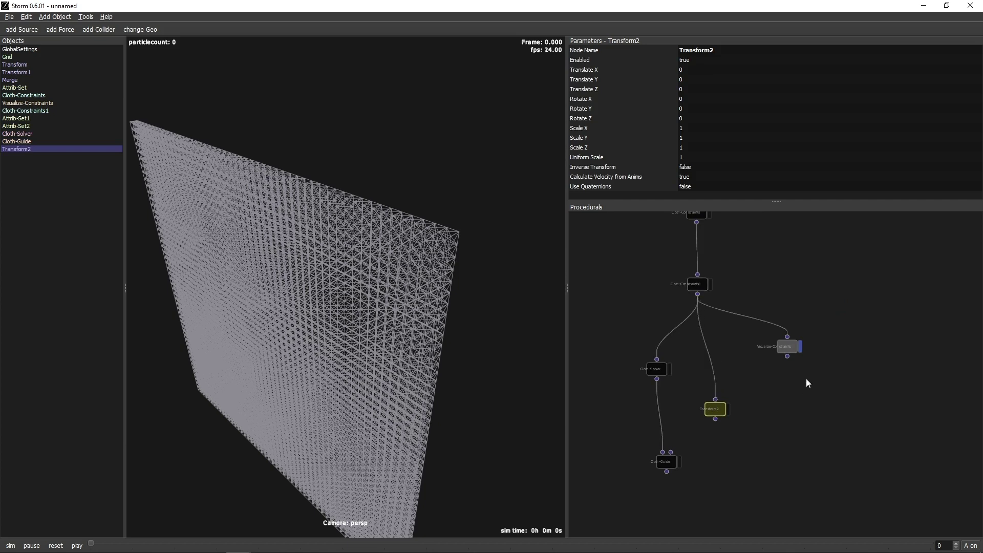
{"action": "left_click", "coordinate": [801, 347]}
{"action": "left_click", "coordinate": [730, 410]}
{"action": "scroll", "coordinate": [440, 263], "scroll_direction": "down", "scroll_amount": 3}
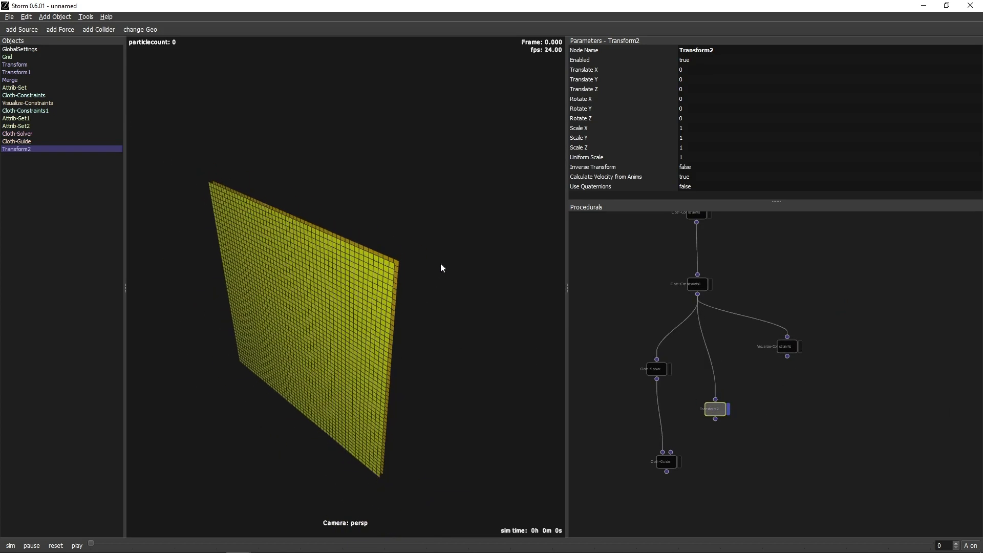
{"action": "mouse_move", "coordinate": [440, 263]}
{"action": "middle_mouse_down"}
{"action": "mouse_move", "coordinate": [428, 353]}
{"action": "mouse_move", "coordinate": [369, 354]}
{"action": "mouse_move", "coordinate": [370, 384]}
{"action": "middle_mouse_up"}
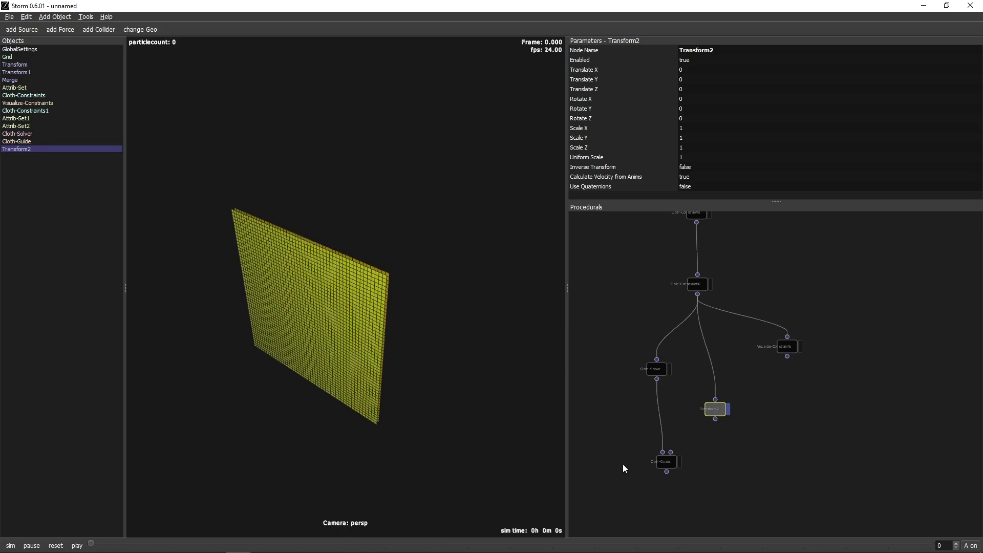
Step: Key Transform2's Scale X with the expression 0:0 100:100 and check it at frame 19
{"action": "key", "text": "e"}
{"action": "left_click_drag", "start_coordinate": [343, 284], "coordinate": [712, 133]}
{"action": "double_click", "coordinate": [714, 128]}
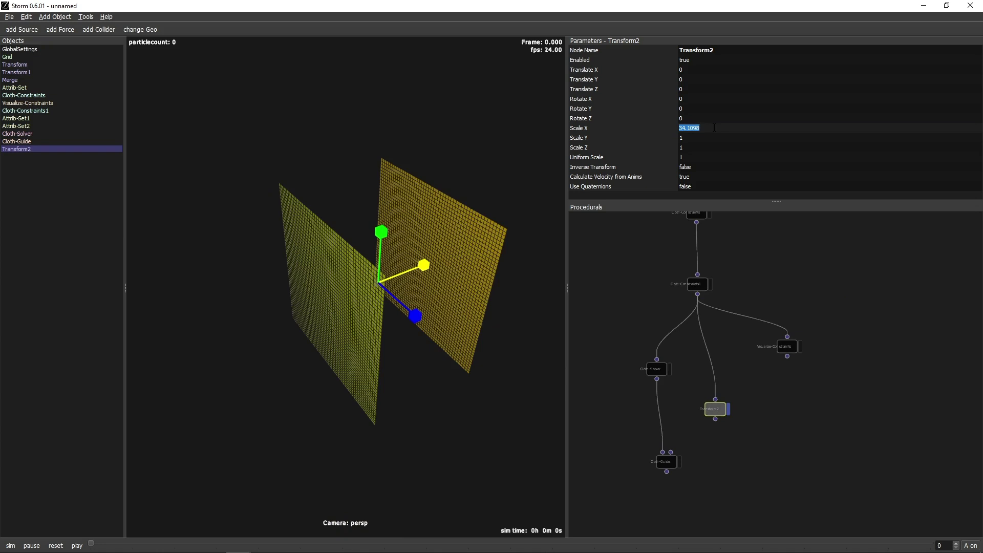
{"action": "type", "text": "0"}
{"action": "type", "text": ".0"}
{"action": "type", "text": " 100"}
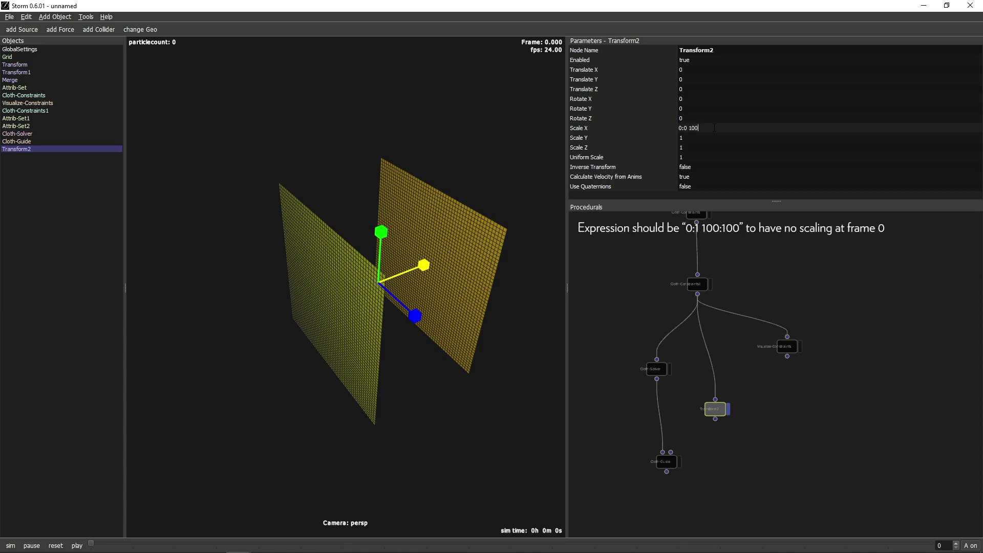
{"action": "type", "text": ":100"}
{"action": "key", "text": "Return"}
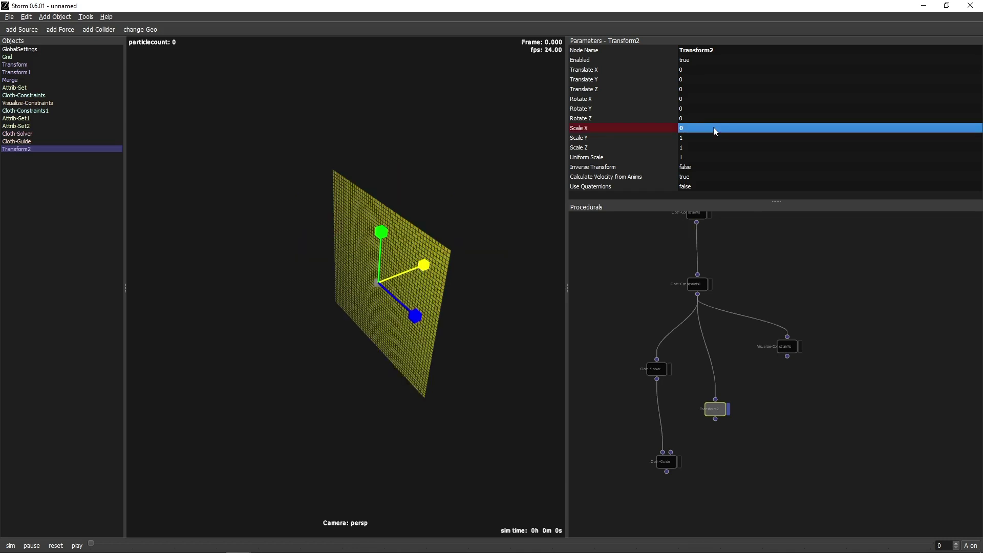
{"action": "mouse_move", "coordinate": [91, 542]}
{"action": "left_mouse_down"}
{"action": "mouse_move", "coordinate": [380, 549]}
{"action": "mouse_move", "coordinate": [90, 545]}
{"action": "left_mouse_up"}
Step: Connect Transform2 to Cloth-Guide's second input and display Cloth-Guide
{"action": "middle_click_drag", "start_coordinate": [720, 457], "coordinate": [742, 380]}
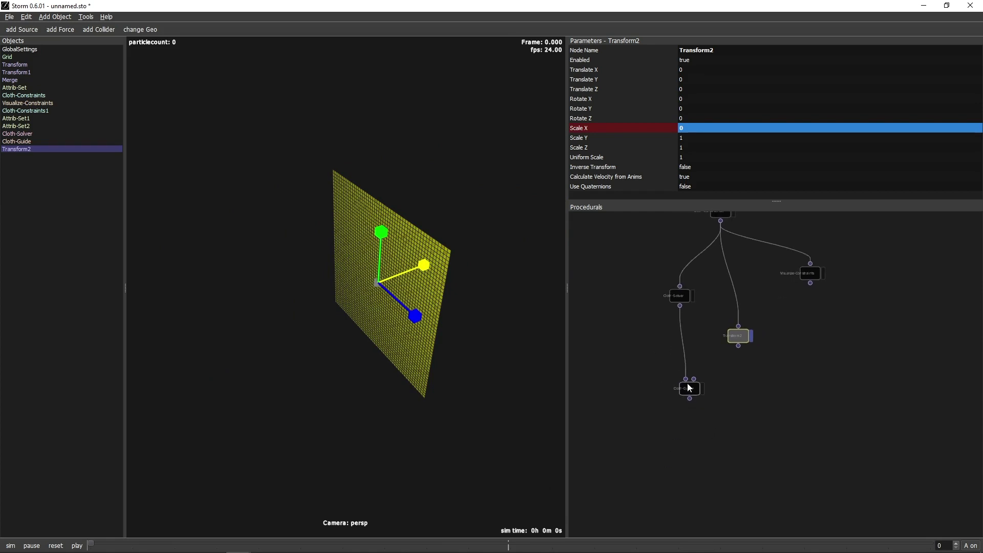
{"action": "left_click_drag", "start_coordinate": [689, 388], "coordinate": [692, 385]}
{"action": "left_click", "coordinate": [751, 336]}
{"action": "left_click_drag", "start_coordinate": [751, 337], "coordinate": [752, 321]}
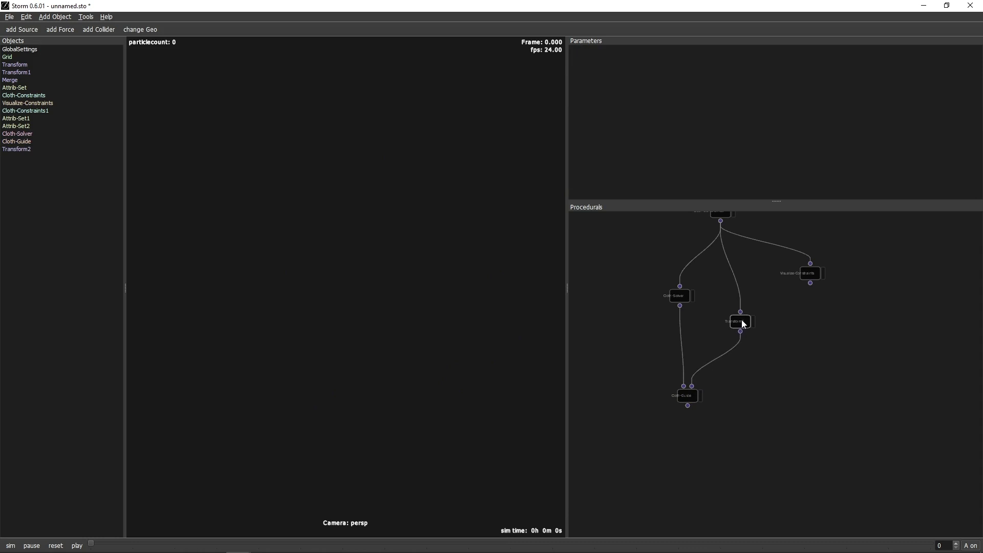
{"action": "left_click", "coordinate": [701, 396]}
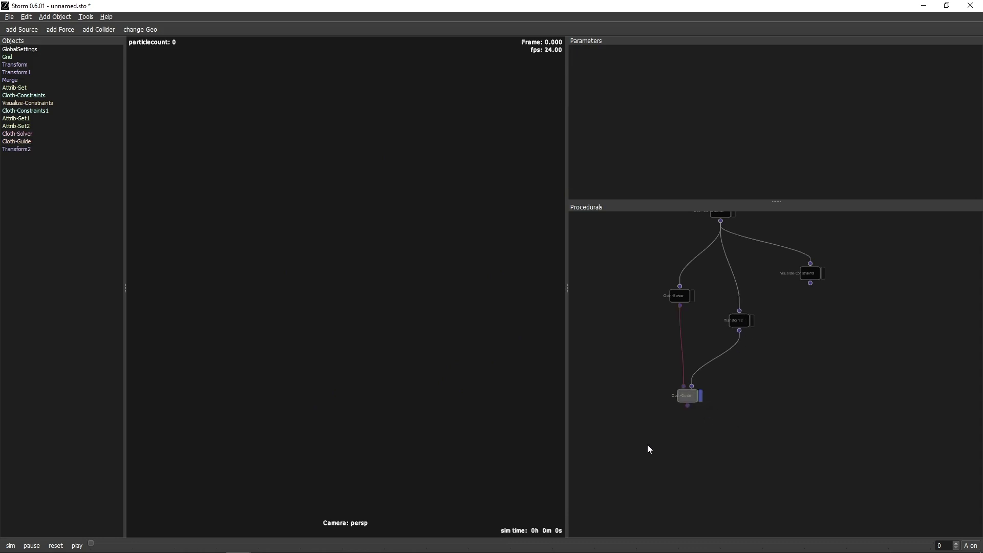
Step: Insert an End-Dynamic node between Cloth-Guide and Visualize-Constraints, and display Visualize-Constraints
{"action": "left_click", "coordinate": [811, 275]}
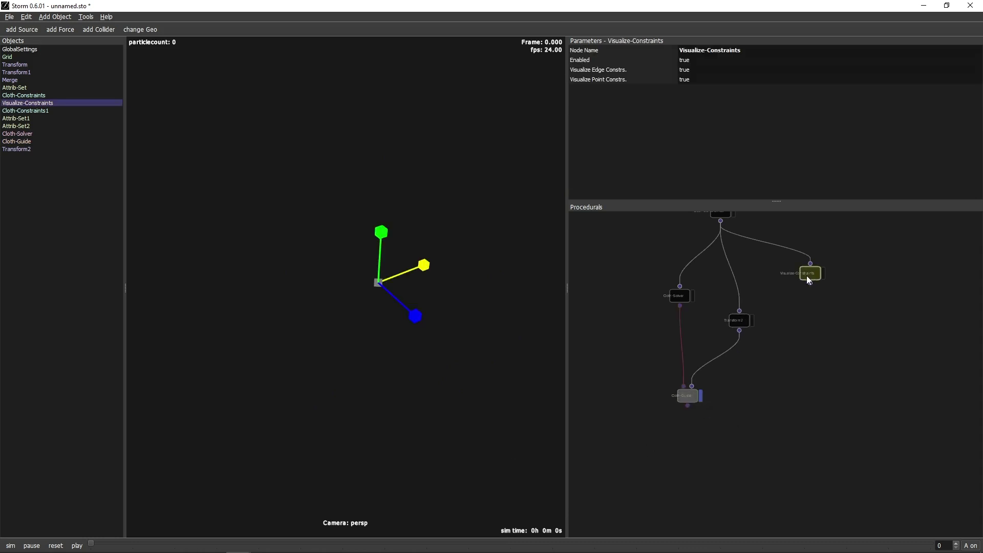
{"action": "left_click_drag", "start_coordinate": [807, 276], "coordinate": [847, 294]}
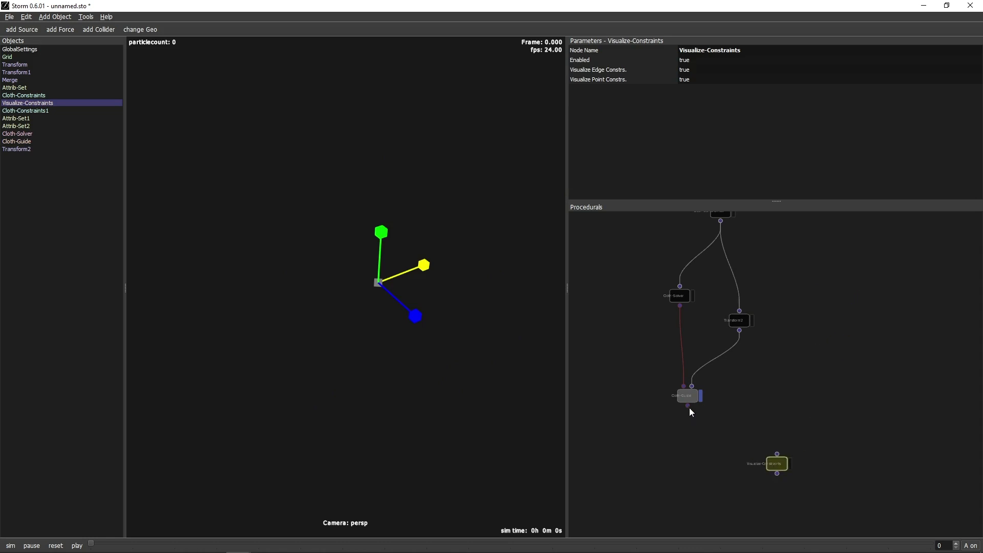
{"action": "key", "text": "Tab"}
{"action": "type", "text": "end"}
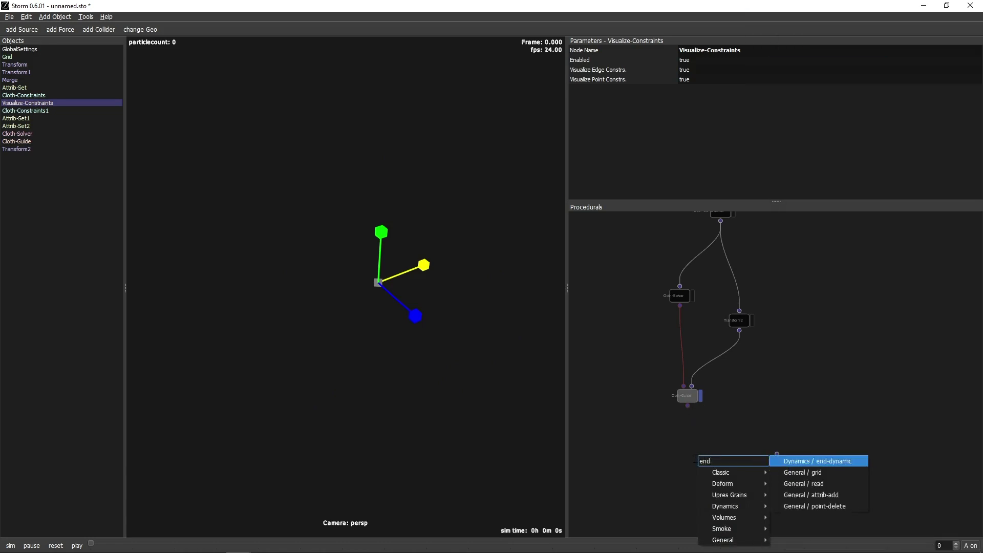
{"action": "key", "text": "Return"}
{"action": "left_click_drag", "start_coordinate": [689, 406], "coordinate": [780, 475]}
{"action": "left_click", "coordinate": [793, 486]}
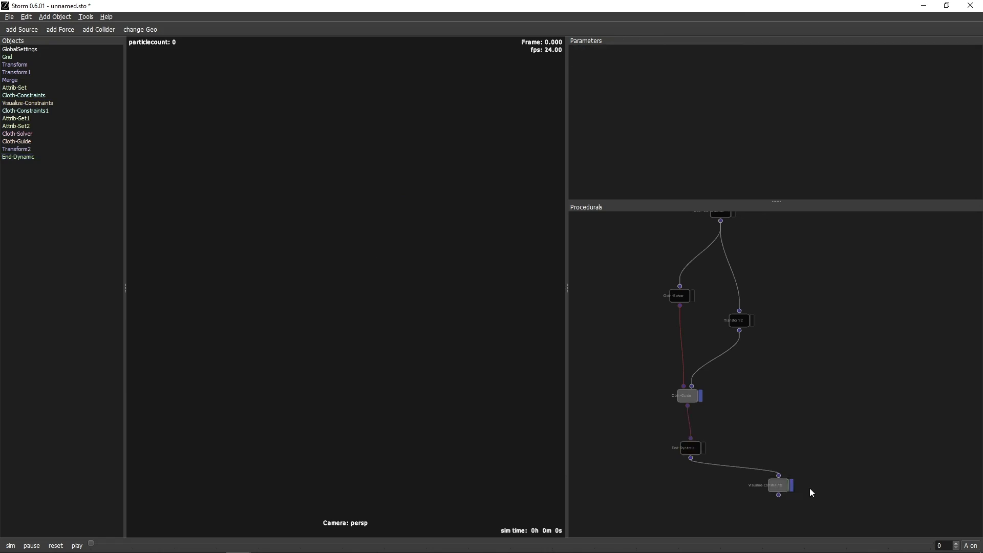
{"action": "left_click", "coordinate": [787, 492]}
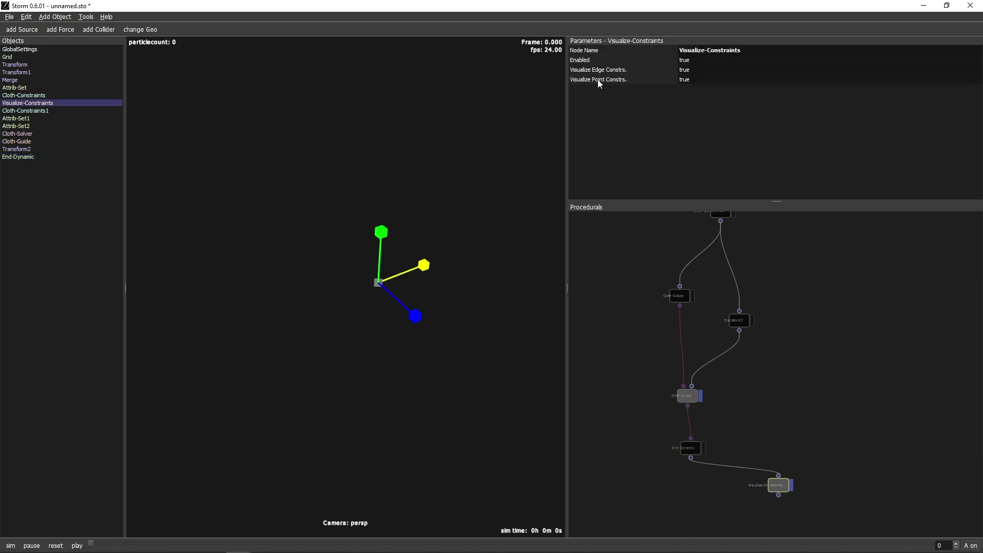
Step: Set Visualize Edge Constrs. to false on Visualize-Constraints
{"action": "left_click", "coordinate": [650, 69]}
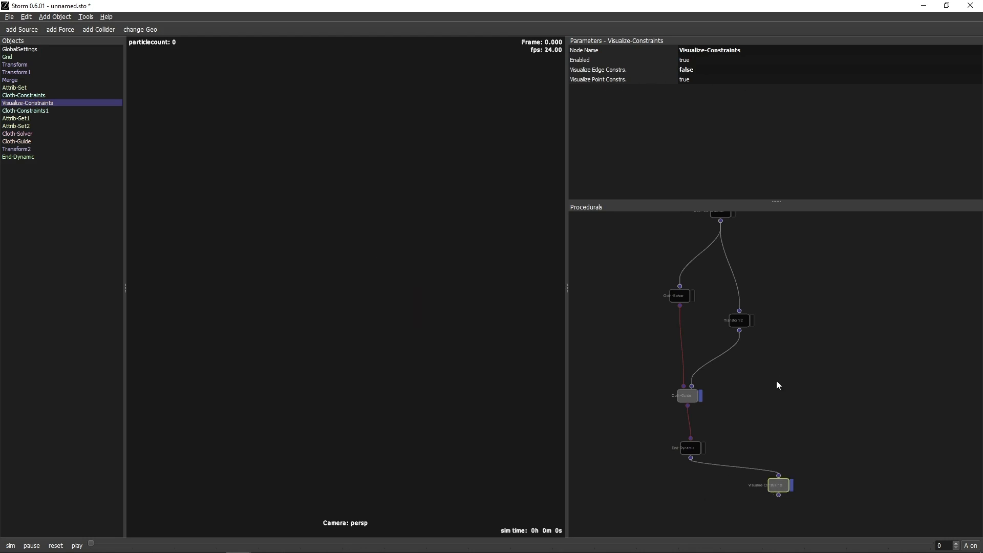
{"action": "scroll", "coordinate": [758, 395], "scroll_direction": "down", "scroll_amount": 1}
{"action": "left_click_drag", "start_coordinate": [695, 414], "coordinate": [695, 416]}
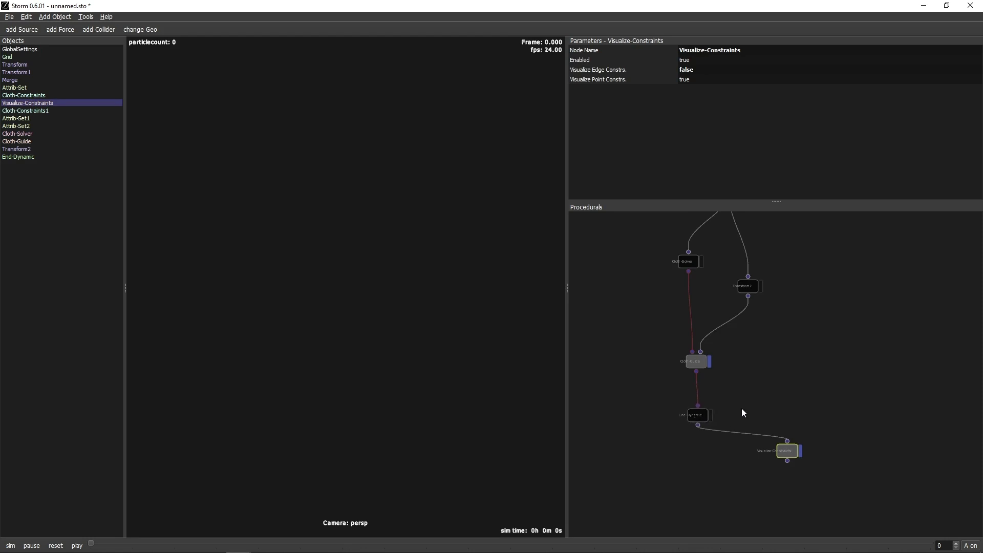
{"action": "scroll", "coordinate": [706, 377], "scroll_direction": "up", "scroll_amount": 4}
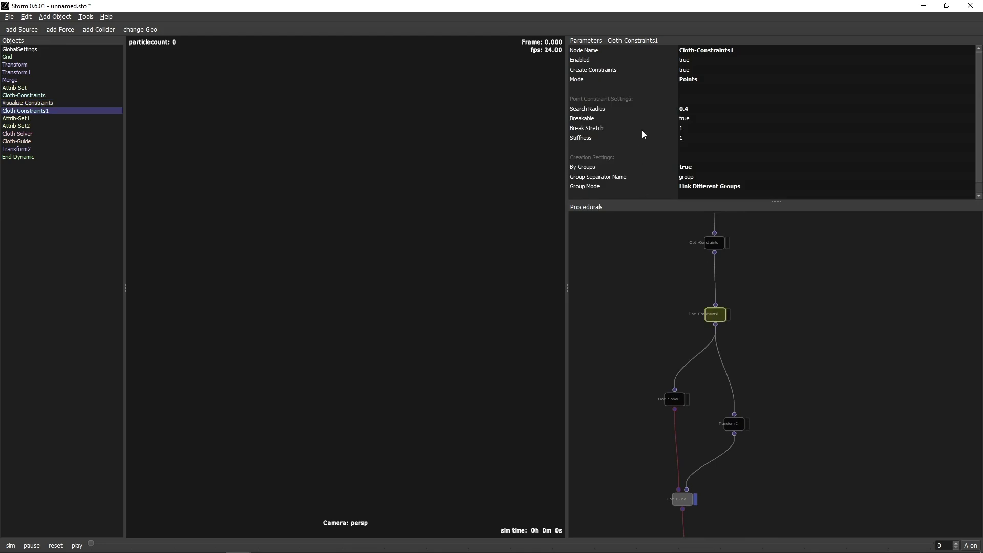
Step: Set Cloth-Constraints1's Break Stretch to 0.75
{"action": "double_click", "coordinate": [700, 129]}
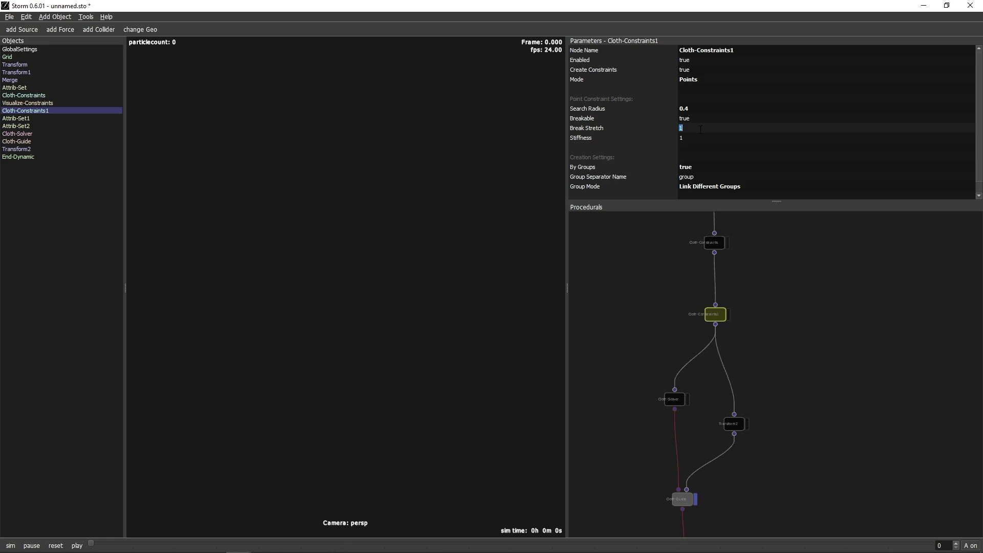
{"action": "type", "text": "0.75"}
{"action": "key", "text": "Return"}
Step: Set Cloth-Guide's Overall Strength to 0.5
{"action": "left_click", "coordinate": [815, 288]}
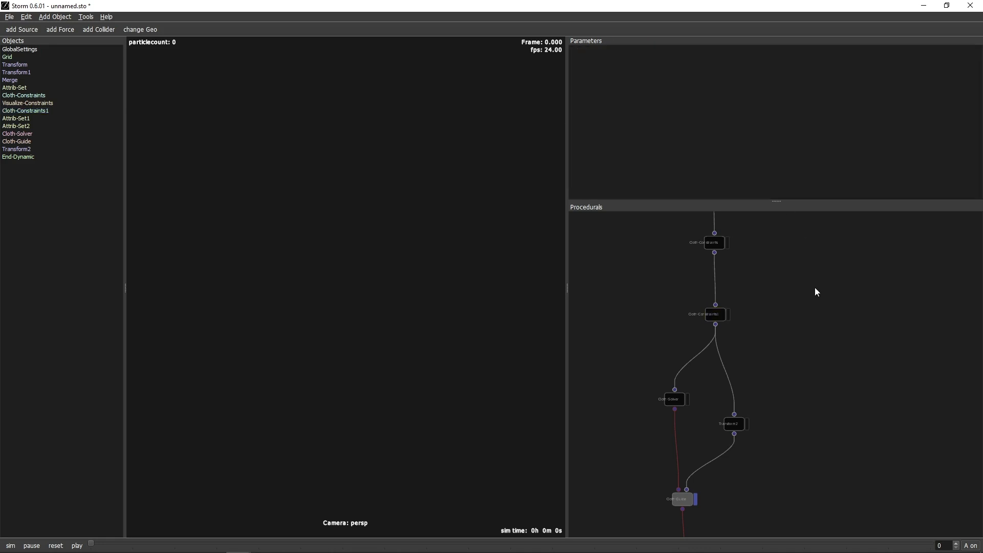
{"action": "scroll", "coordinate": [685, 401], "scroll_direction": "down", "scroll_amount": 3}
{"action": "left_click", "coordinate": [686, 383]}
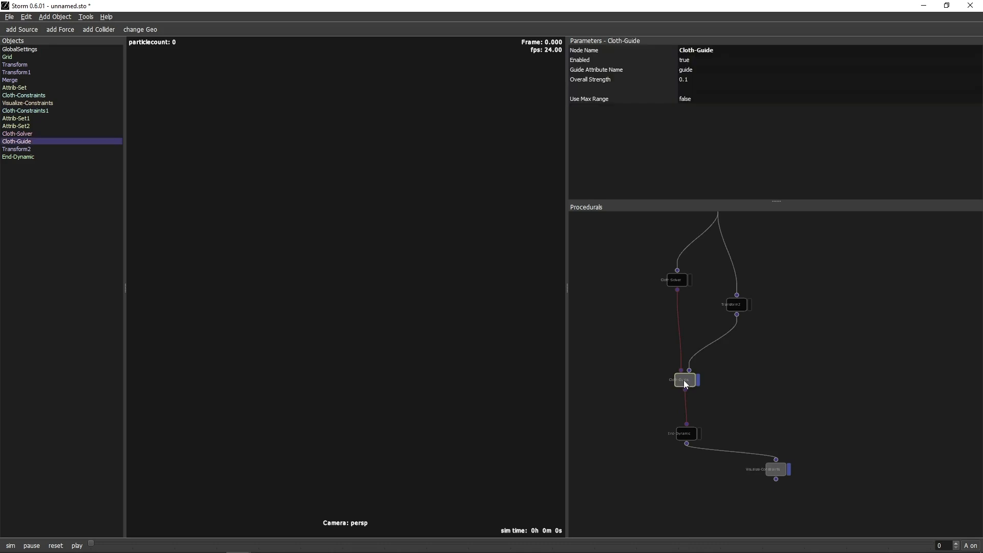
{"action": "left_click", "coordinate": [701, 78]}
{"action": "left_click", "coordinate": [702, 79]}
{"action": "type", "text": "0.5"}
{"action": "key", "text": "Return"}
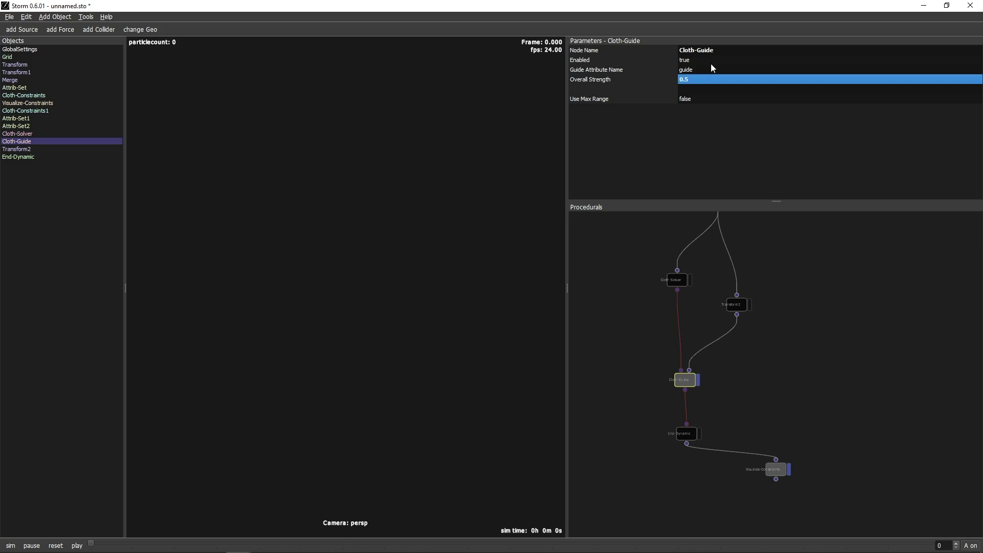
{"action": "left_click", "coordinate": [710, 382]}
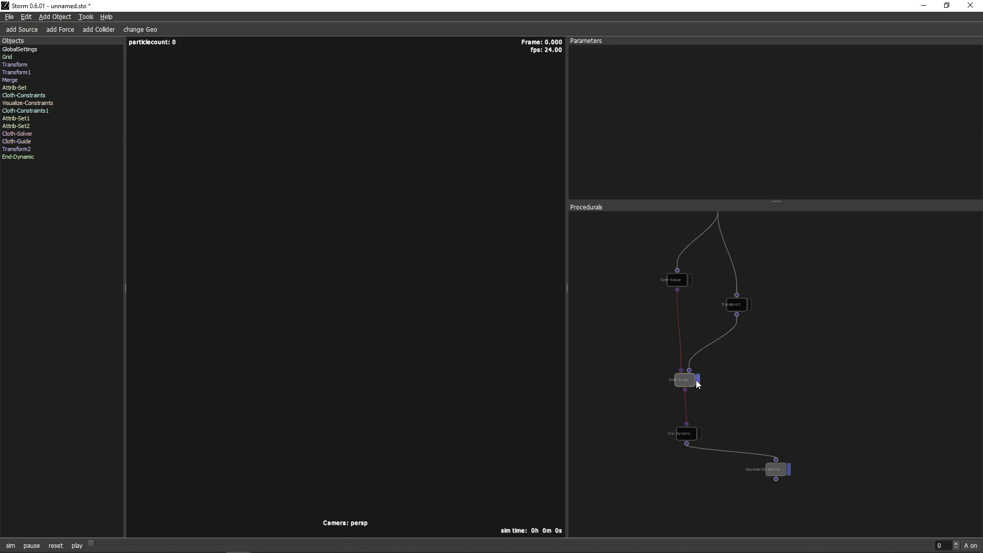
Step: Display End-Dynamic, run a test simulation, then reset to frame 0
{"action": "left_click", "coordinate": [700, 434]}
{"action": "left_click", "coordinate": [10, 545]}
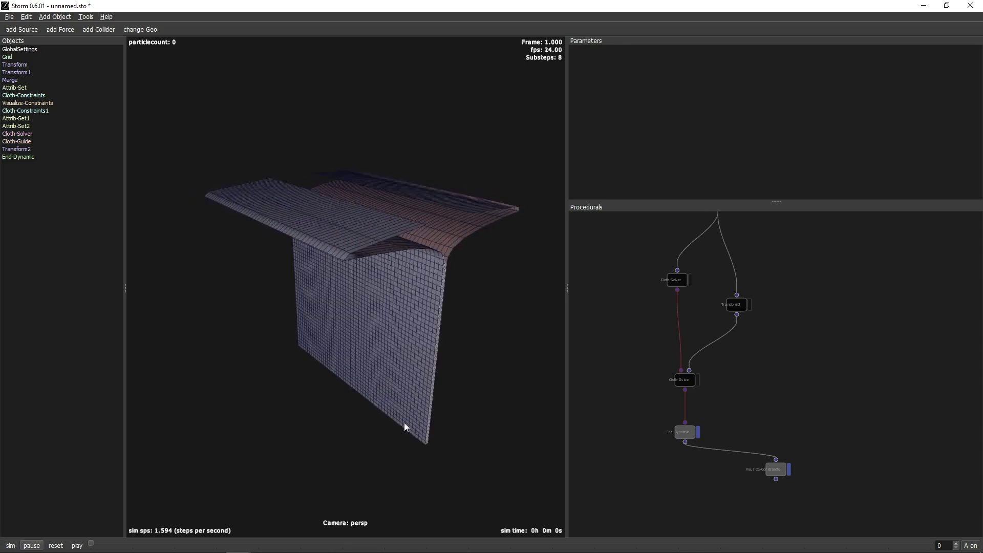
{"action": "left_click", "coordinate": [57, 546]}
Step: Set Transform2's Calculate Velocity from Anims to false and rerun the simulation
{"action": "left_click", "coordinate": [735, 306]}
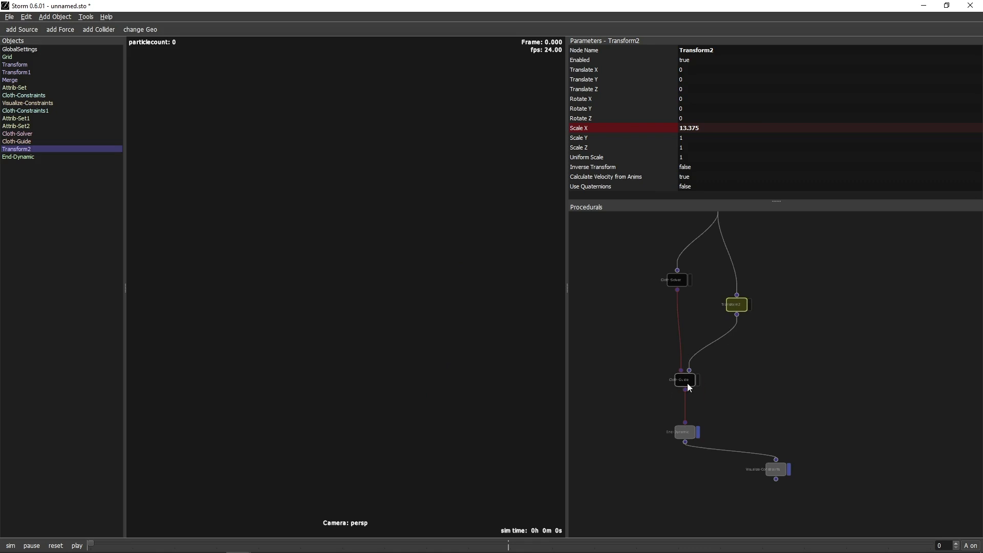
{"action": "left_click", "coordinate": [683, 178]}
{"action": "left_click", "coordinate": [10, 546]}
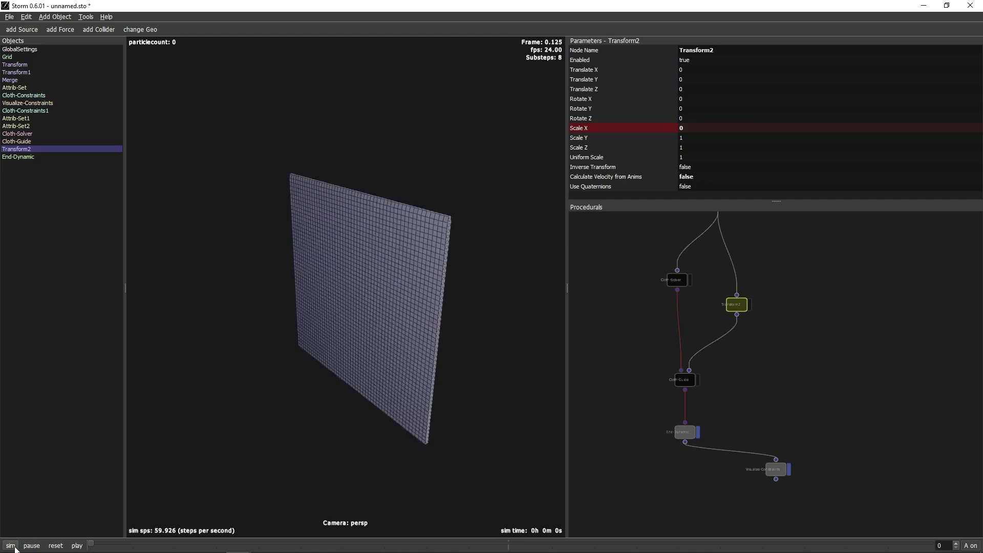